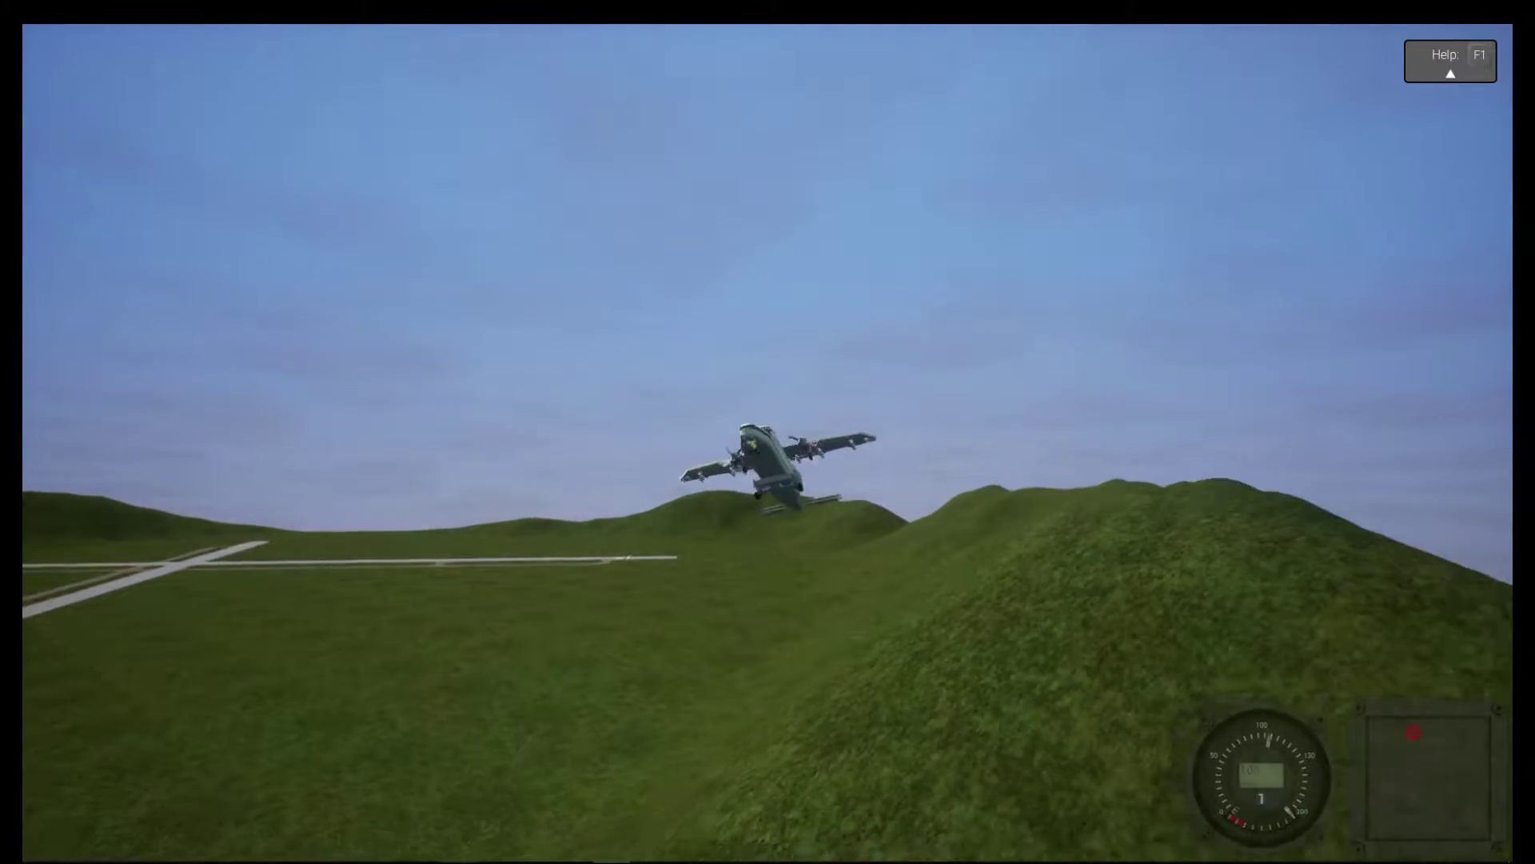
- Switch to the cockpit view as the plane crashes beside the hillside railway
key(c)
key(c)
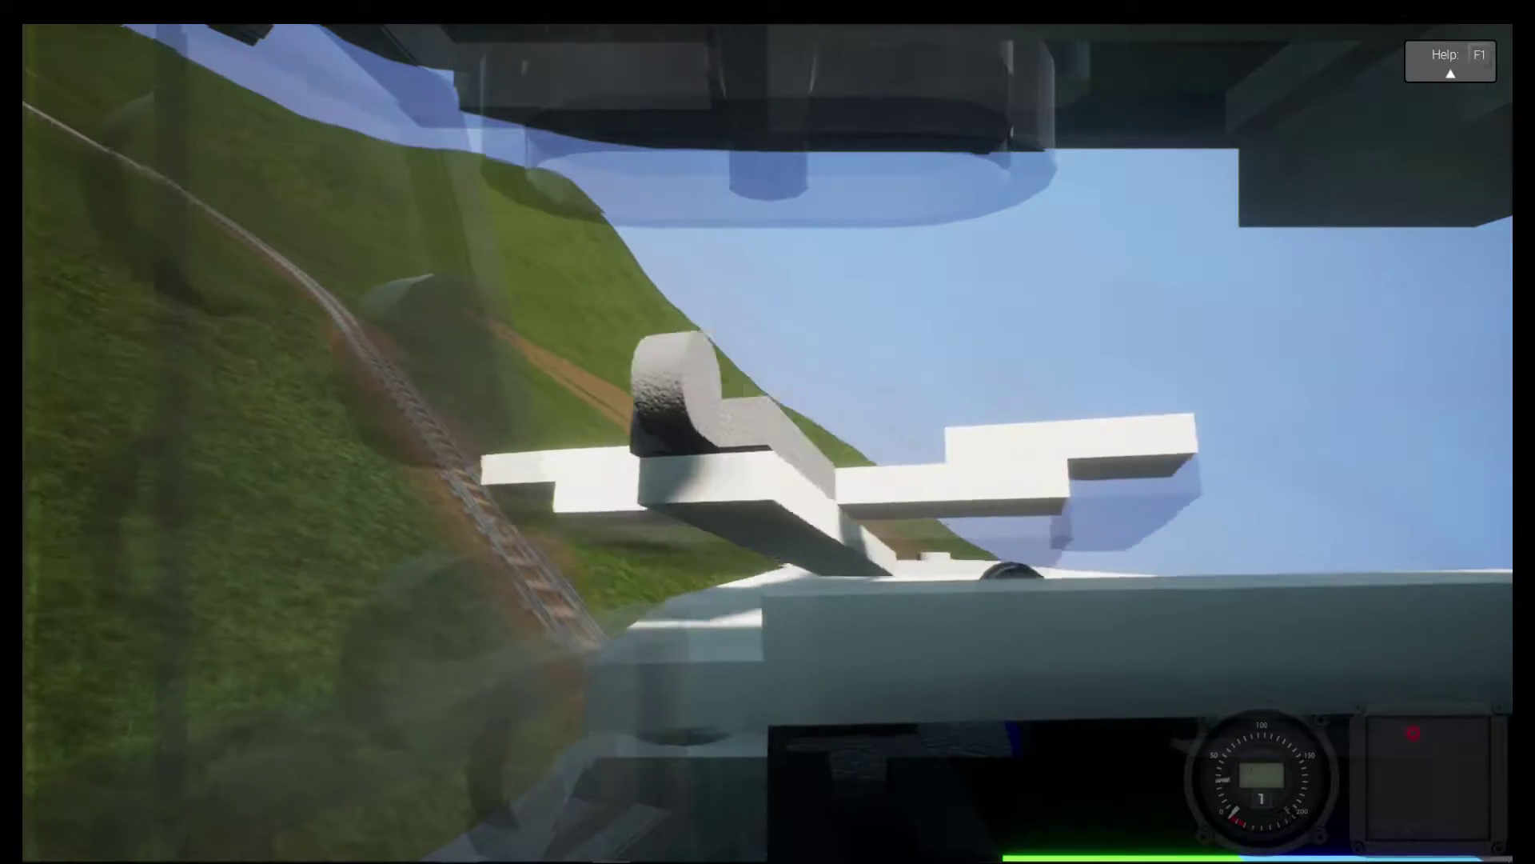
- Slow time down and switch to an outside camera to watch the wreck
key(minus)
key(c)
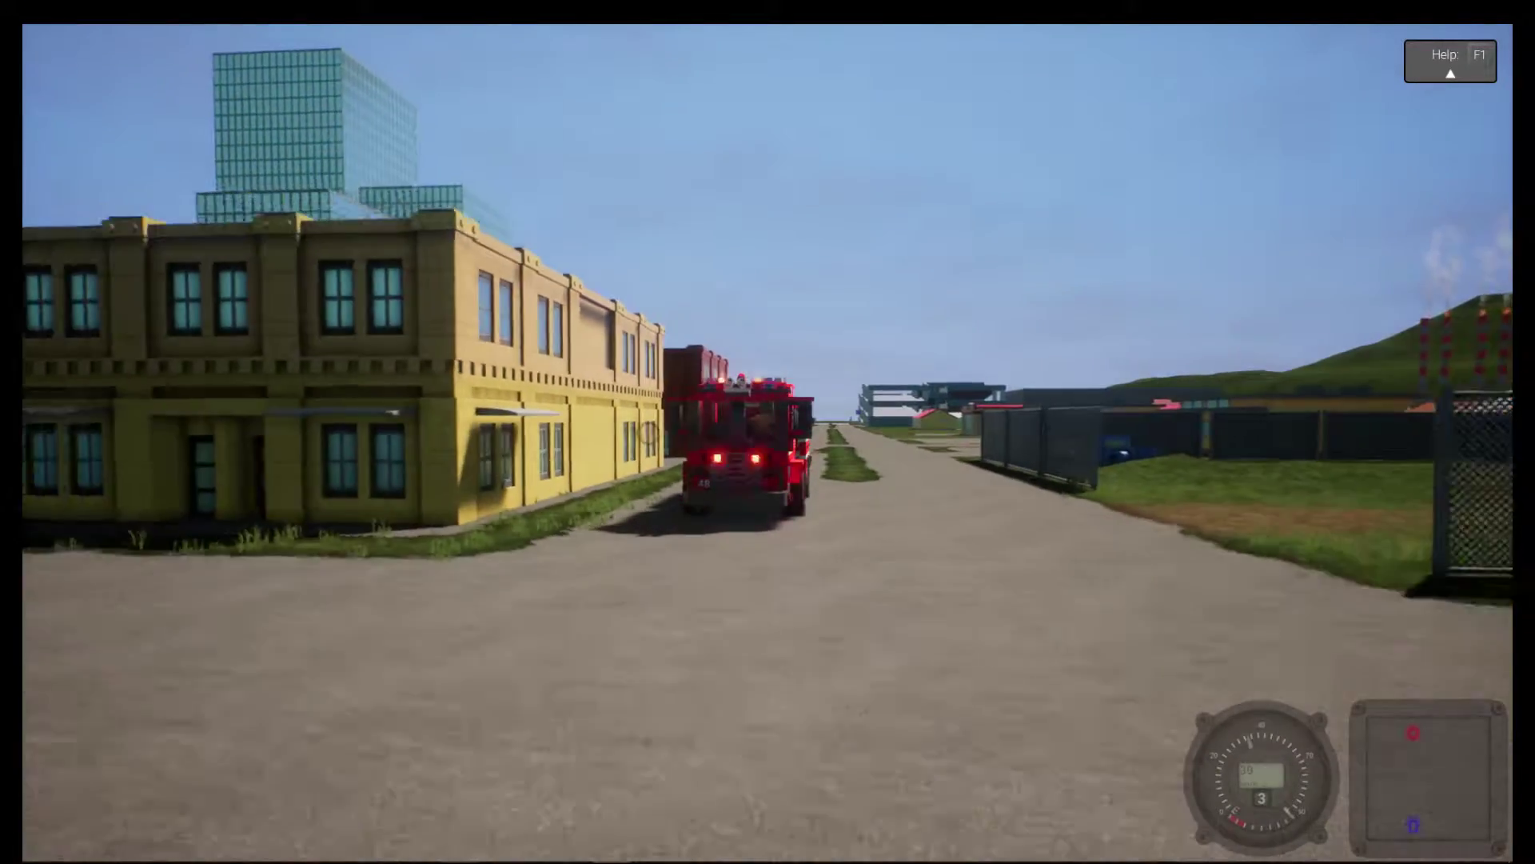
- Drive the fire truck right down the road, then left onto the open road, alternating in-cab and chase views
key(d)
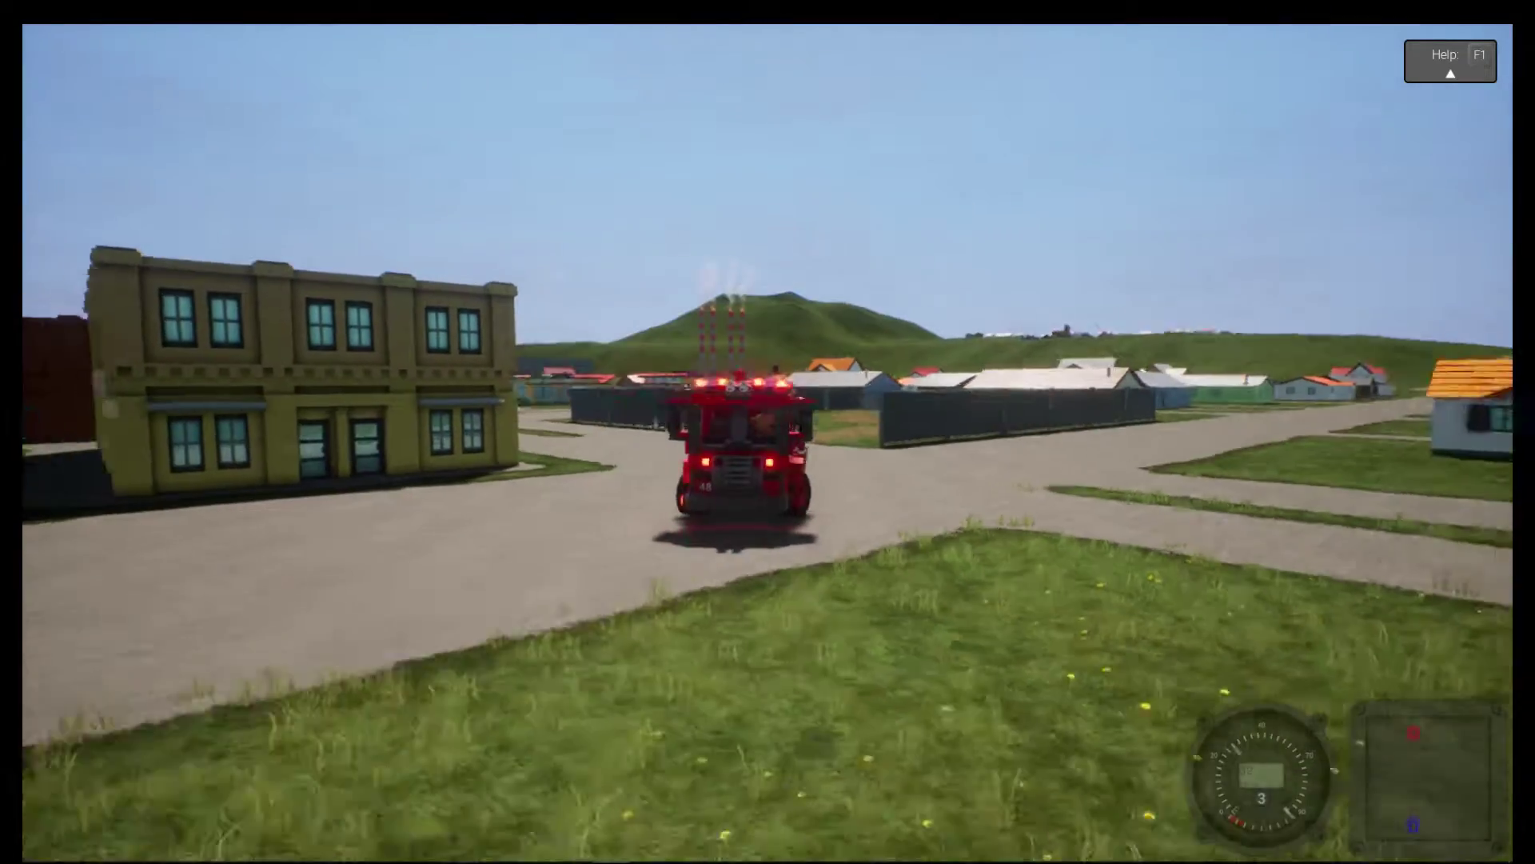
key(d)
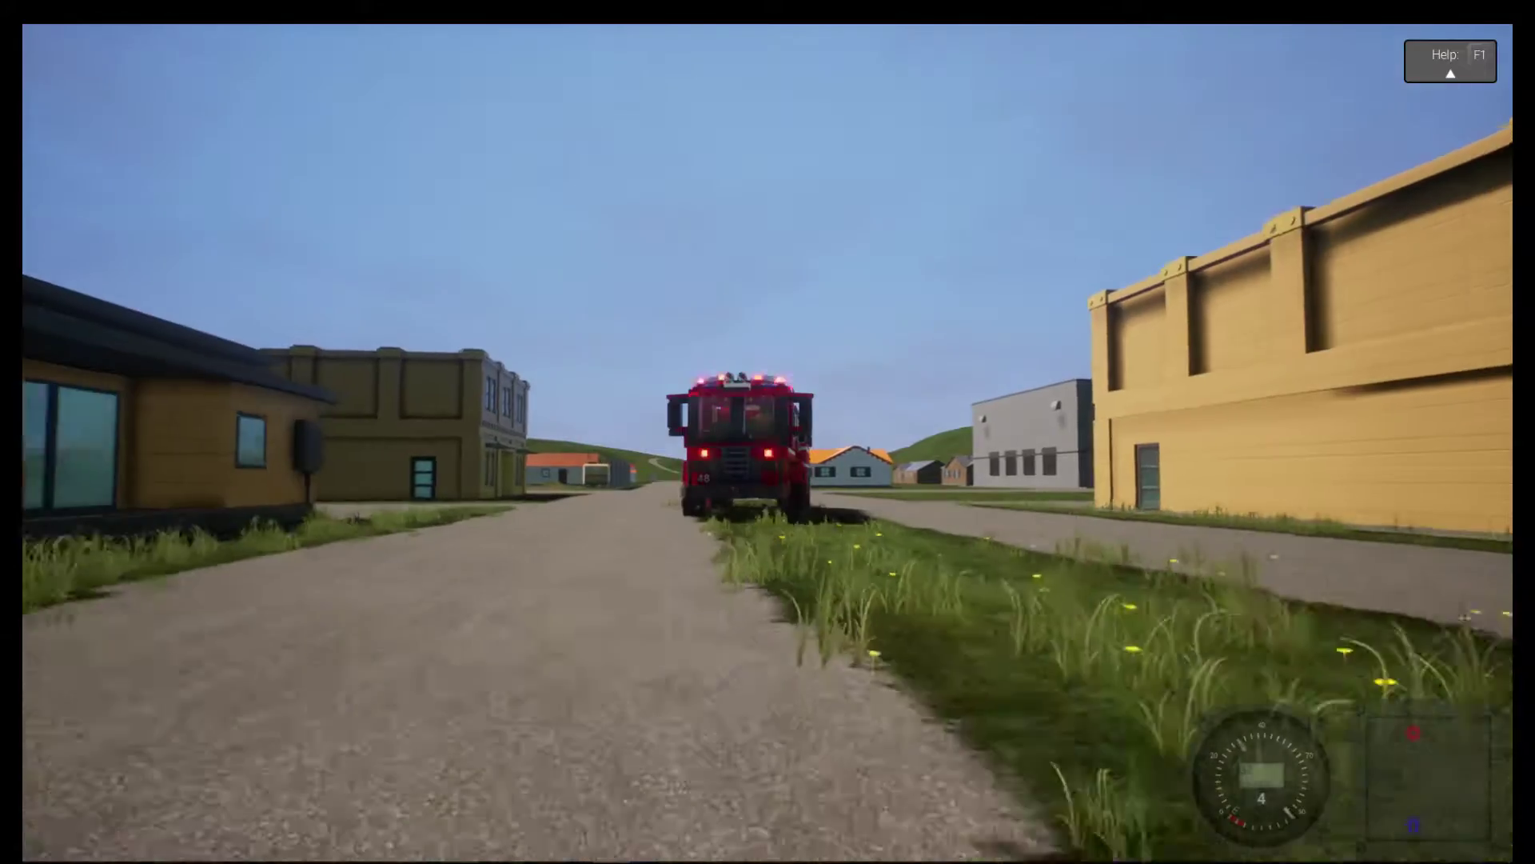
key(c)
key(a)
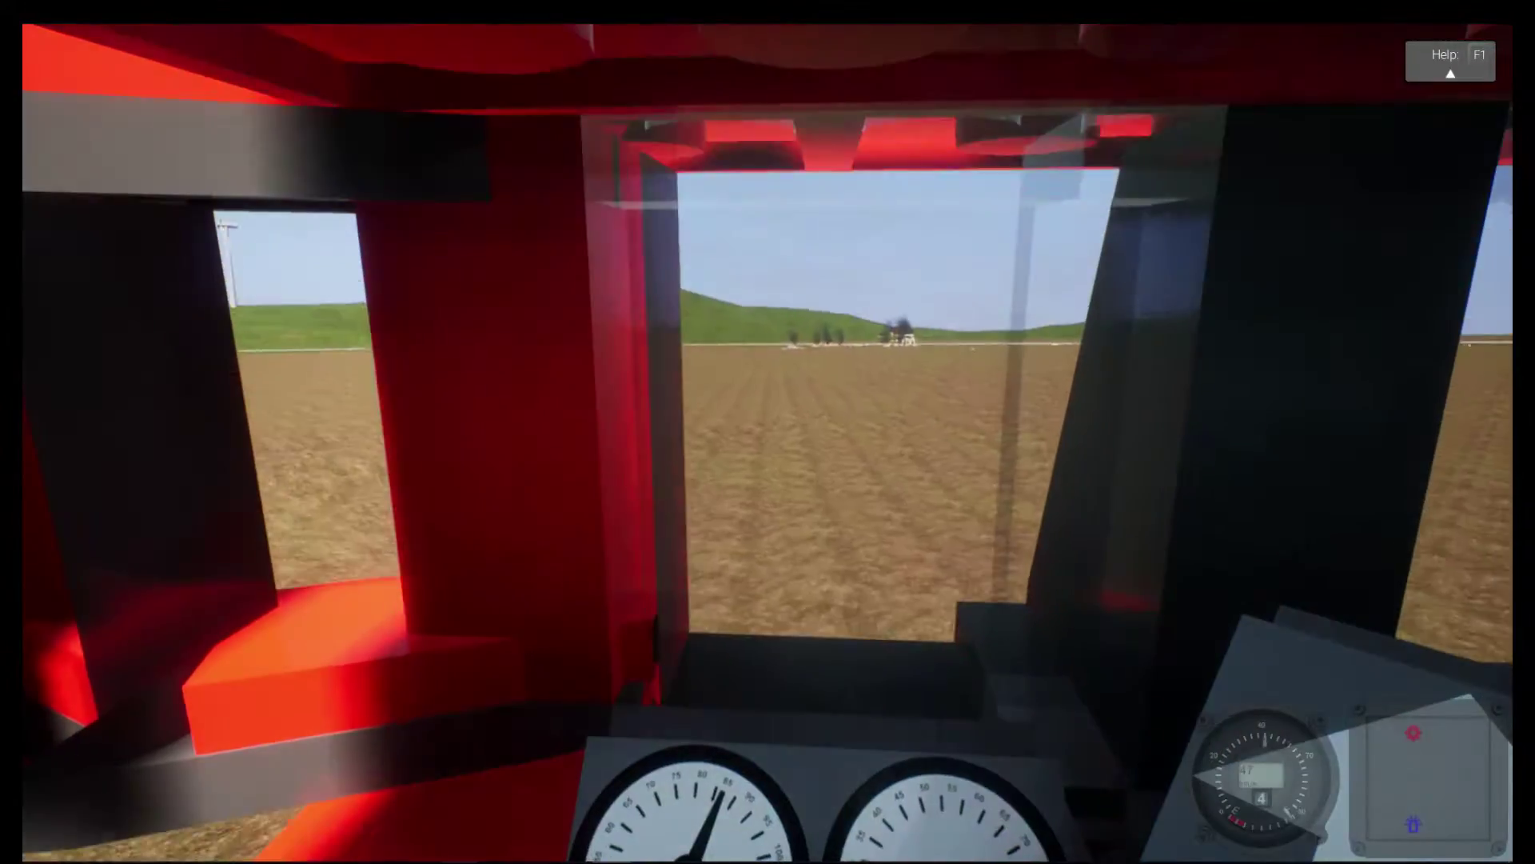
key(c)
key(c)
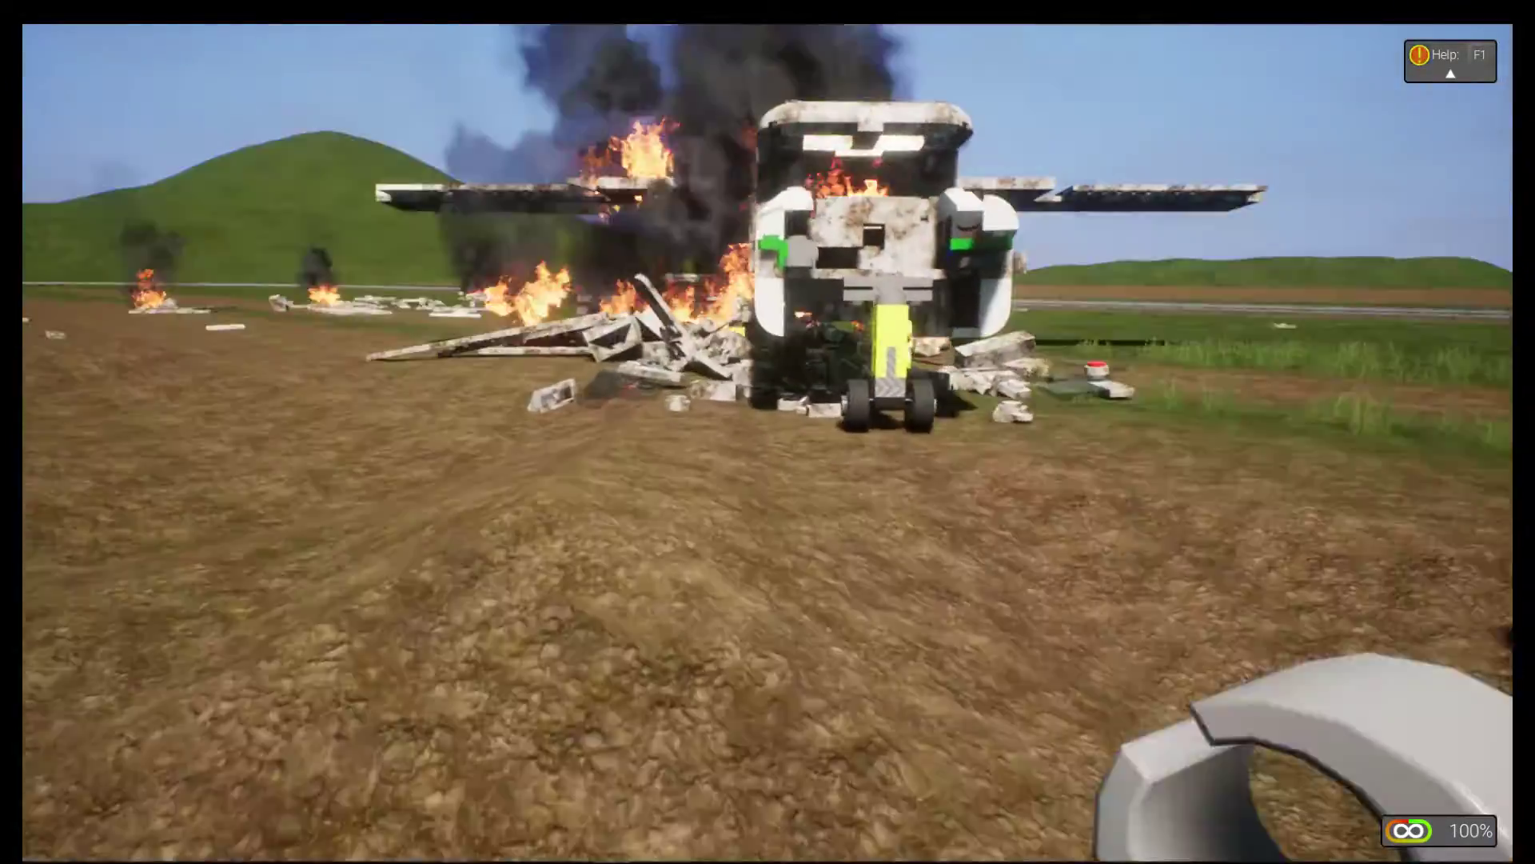
scroll(768, 433, down, 2)
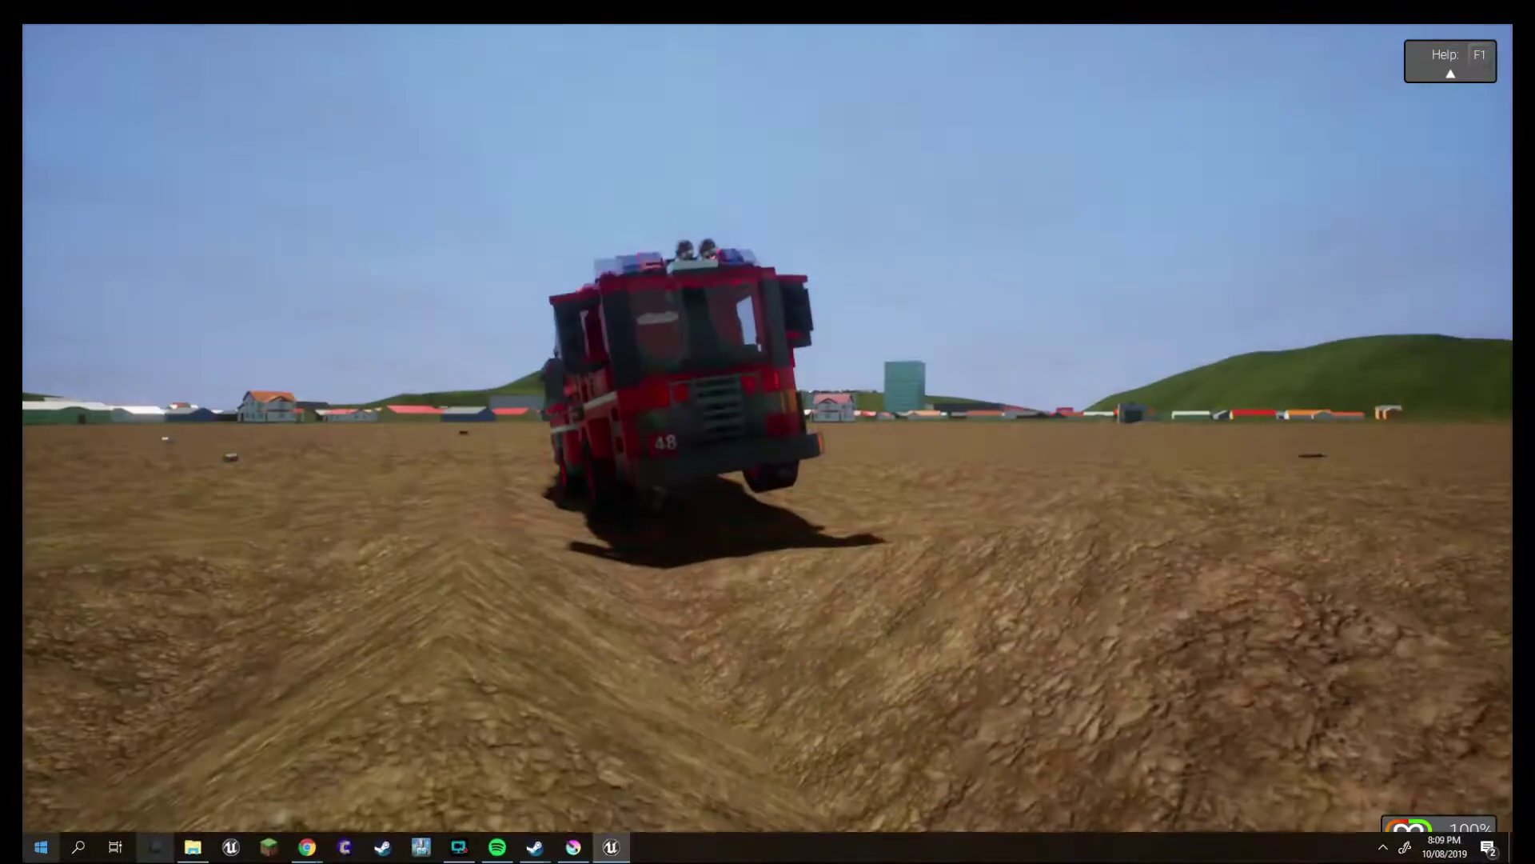
- Switch on the fire truck's headlights and beacon
key(l)
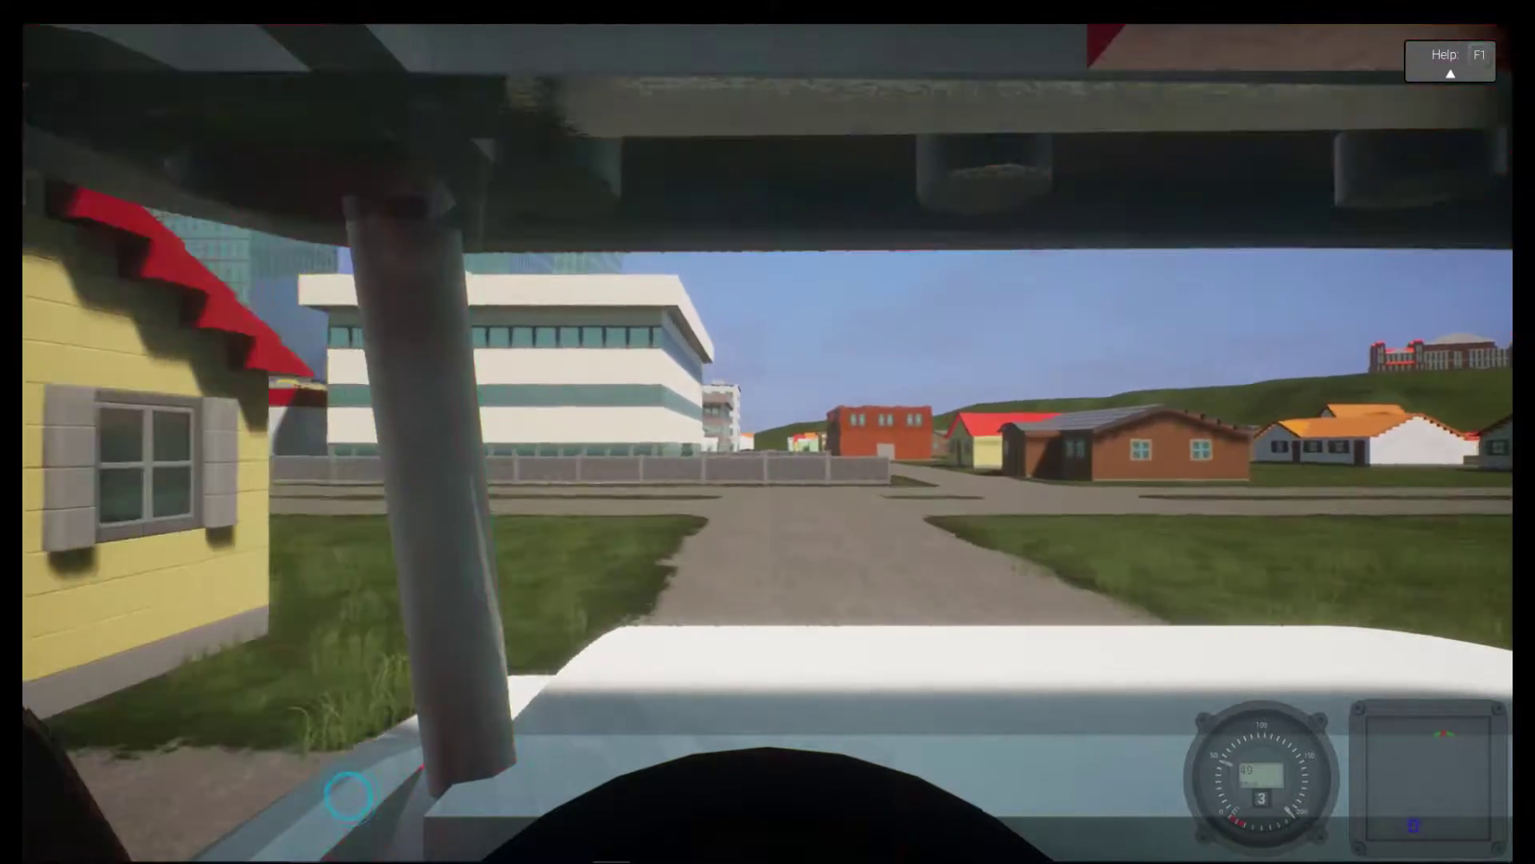
- Turn left at the intersection and steer the ambulance off-road across the fields toward the wreck
key(Left)
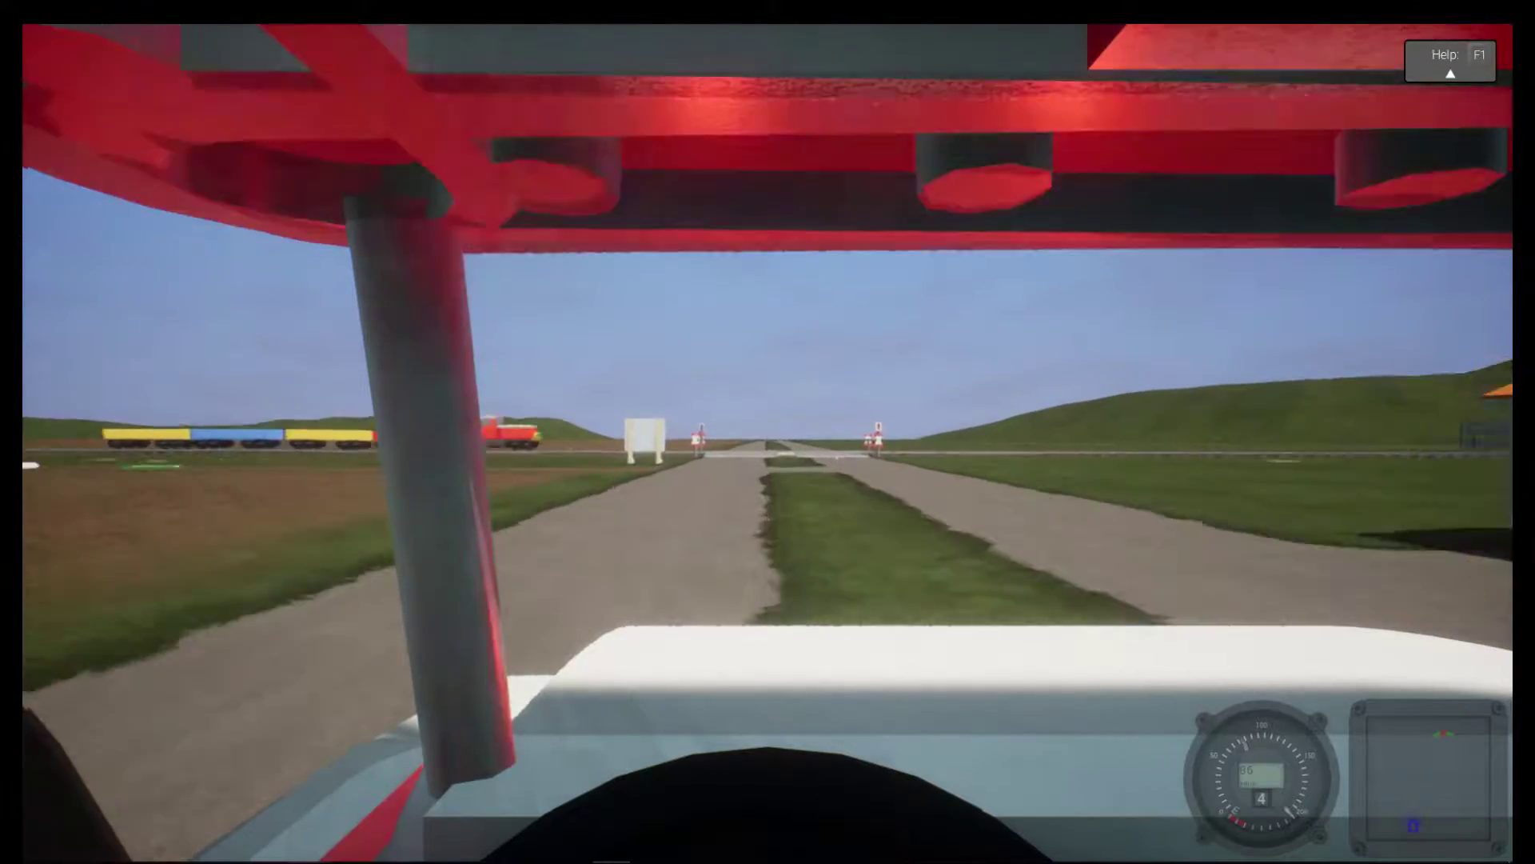
key(a)
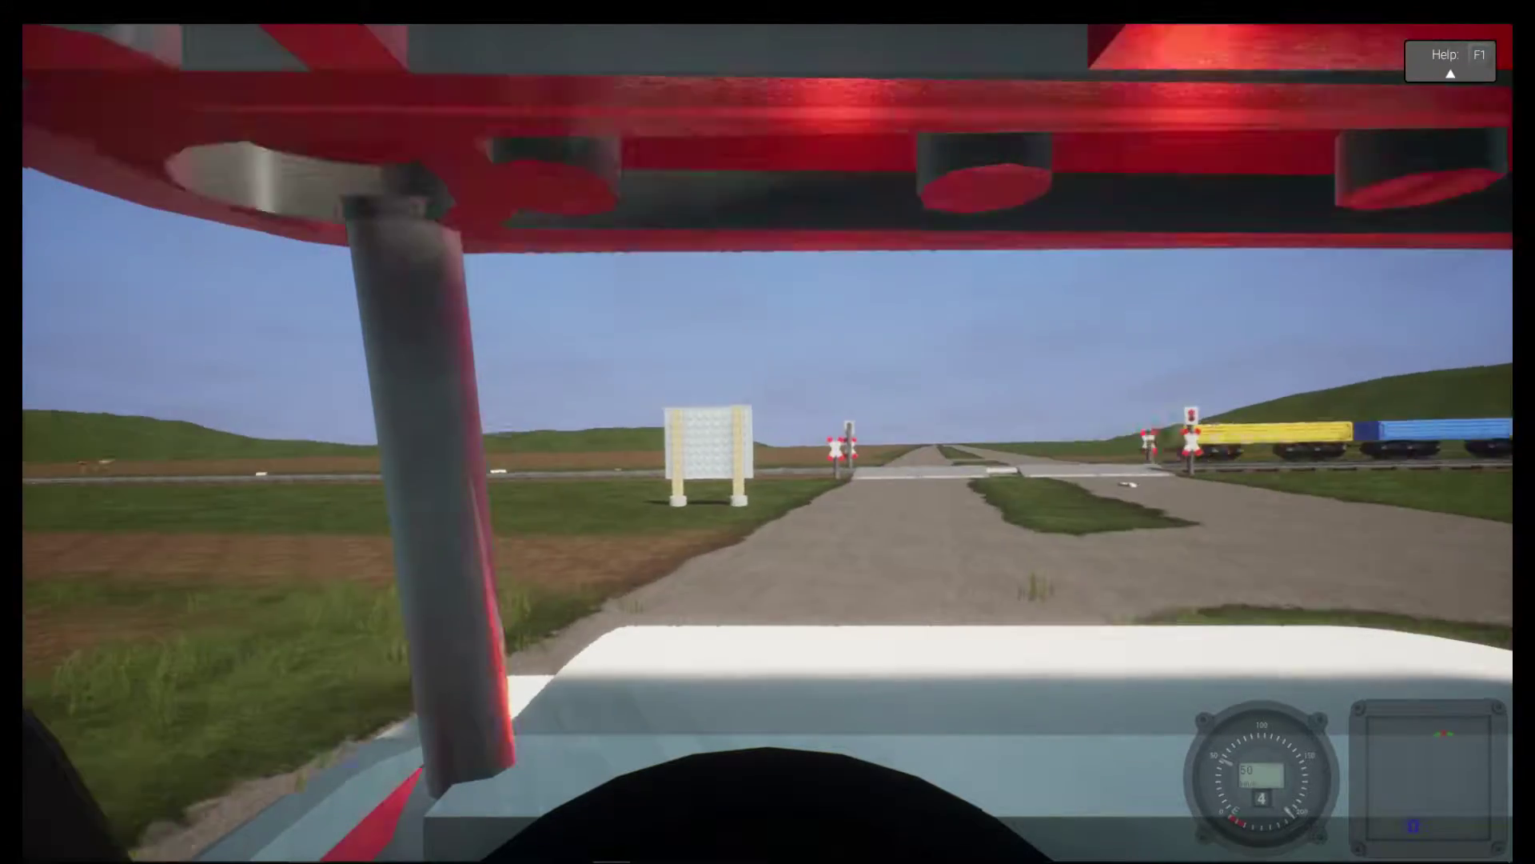
key(a)
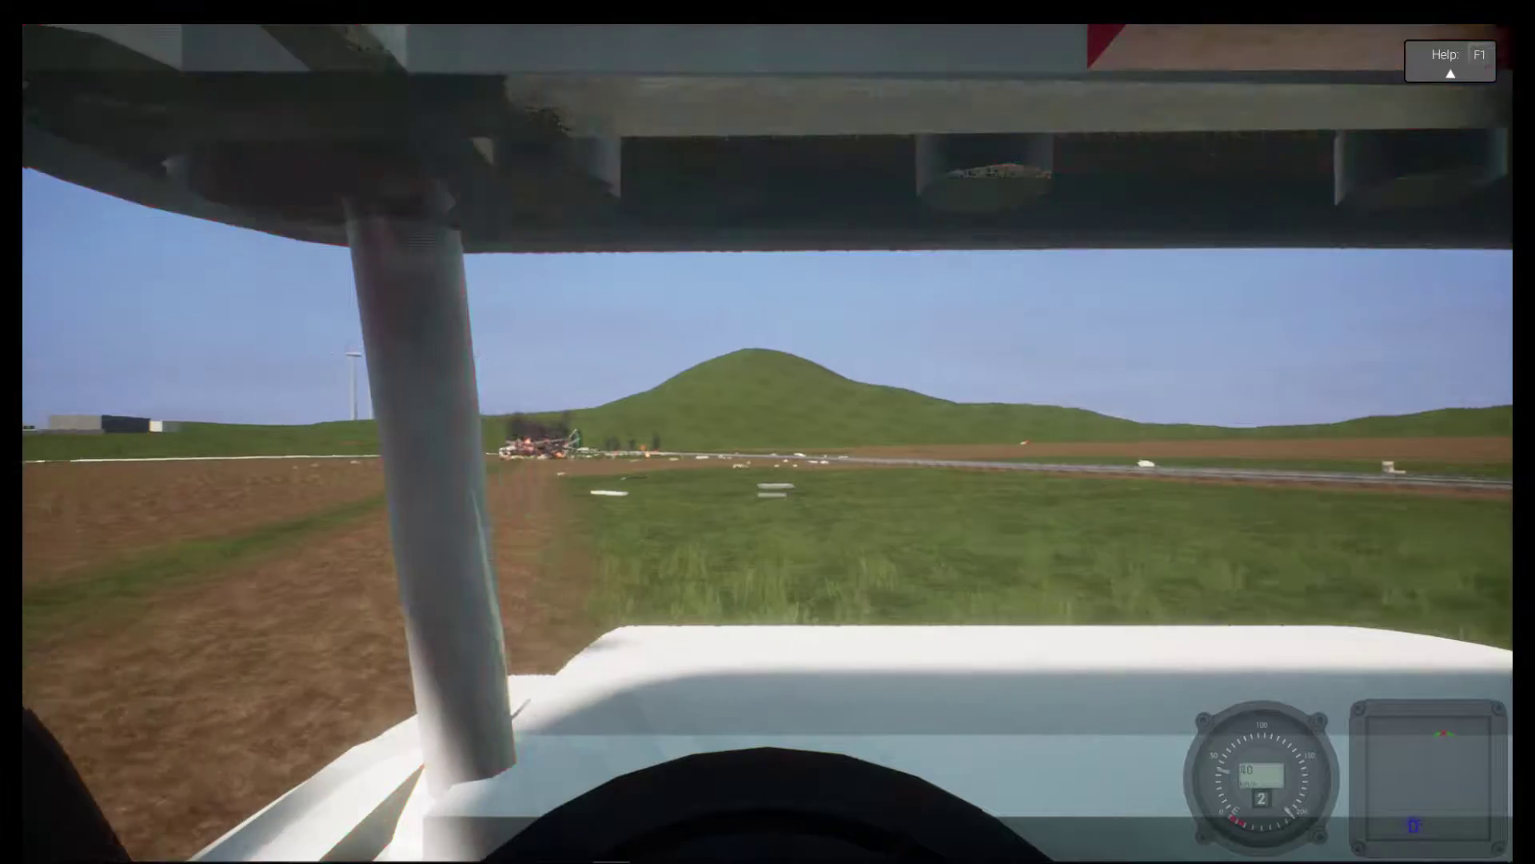
key(d)
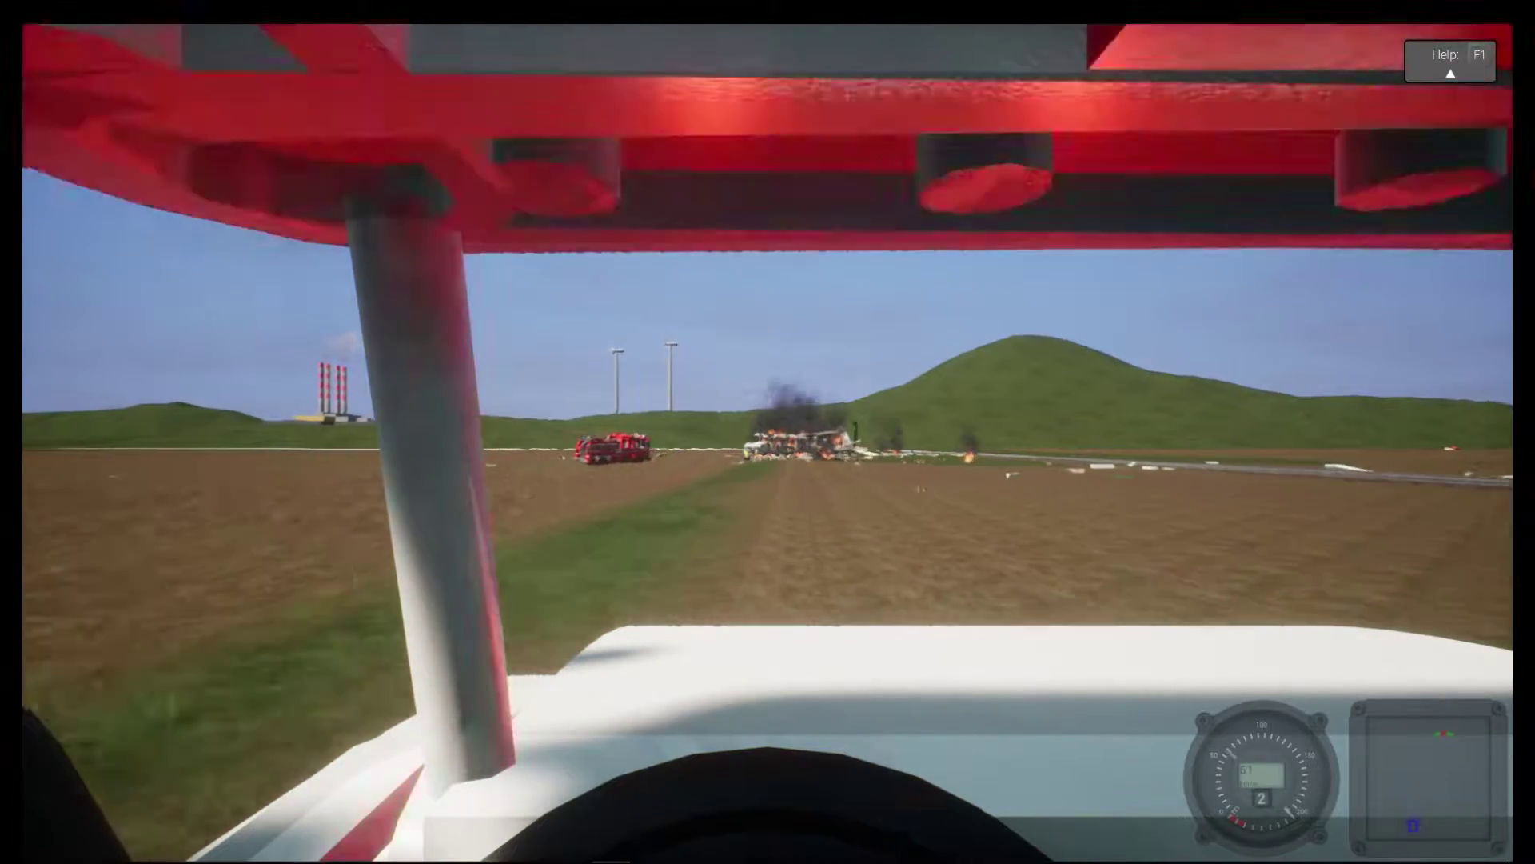
key(w)
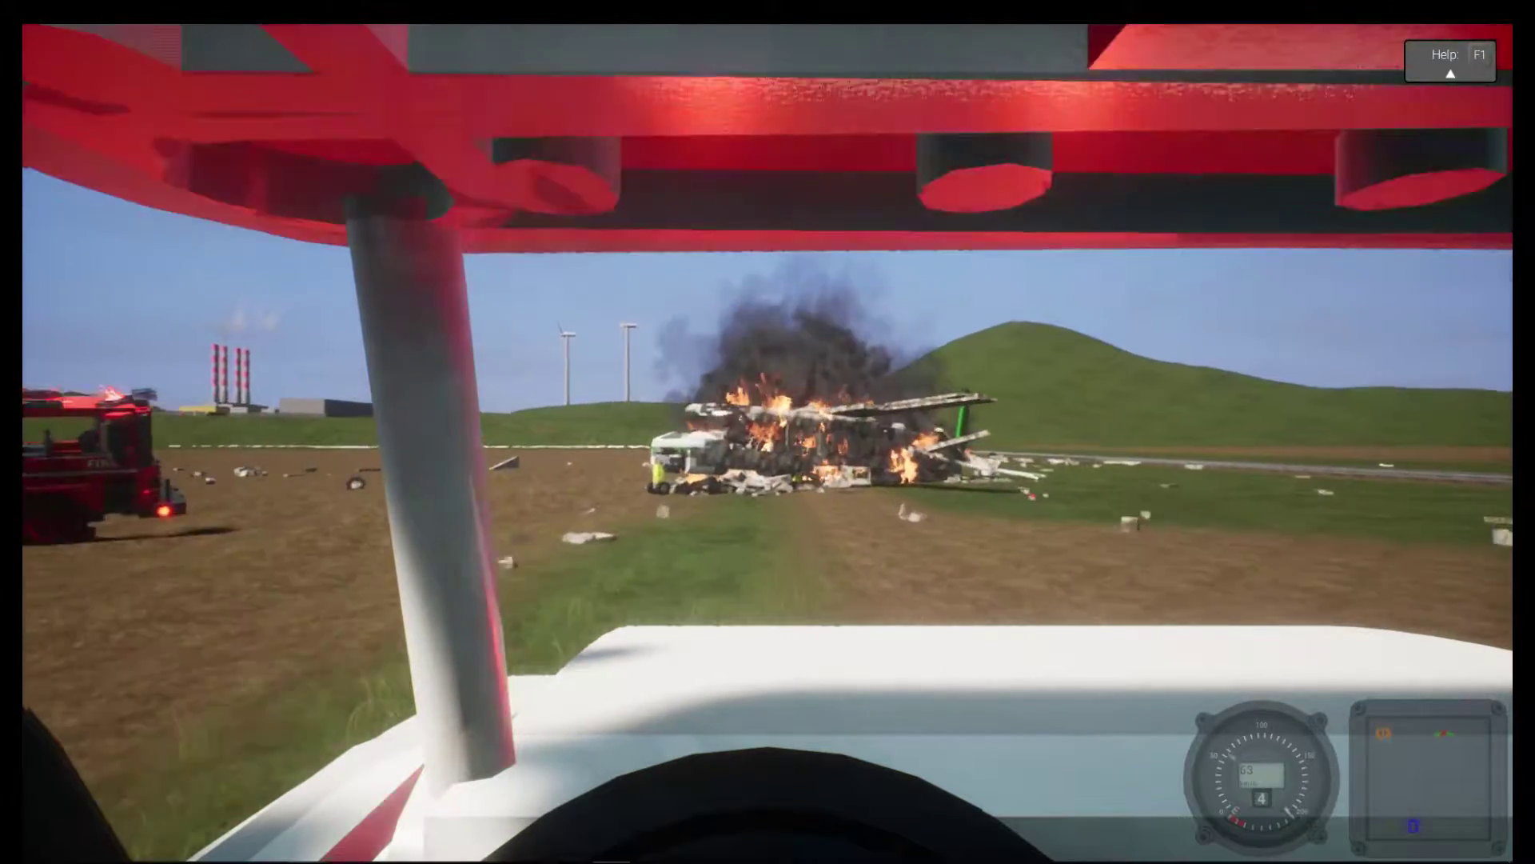
- Swerve past the wreckage and back the ambulance into position, viewed from outside
key(a)
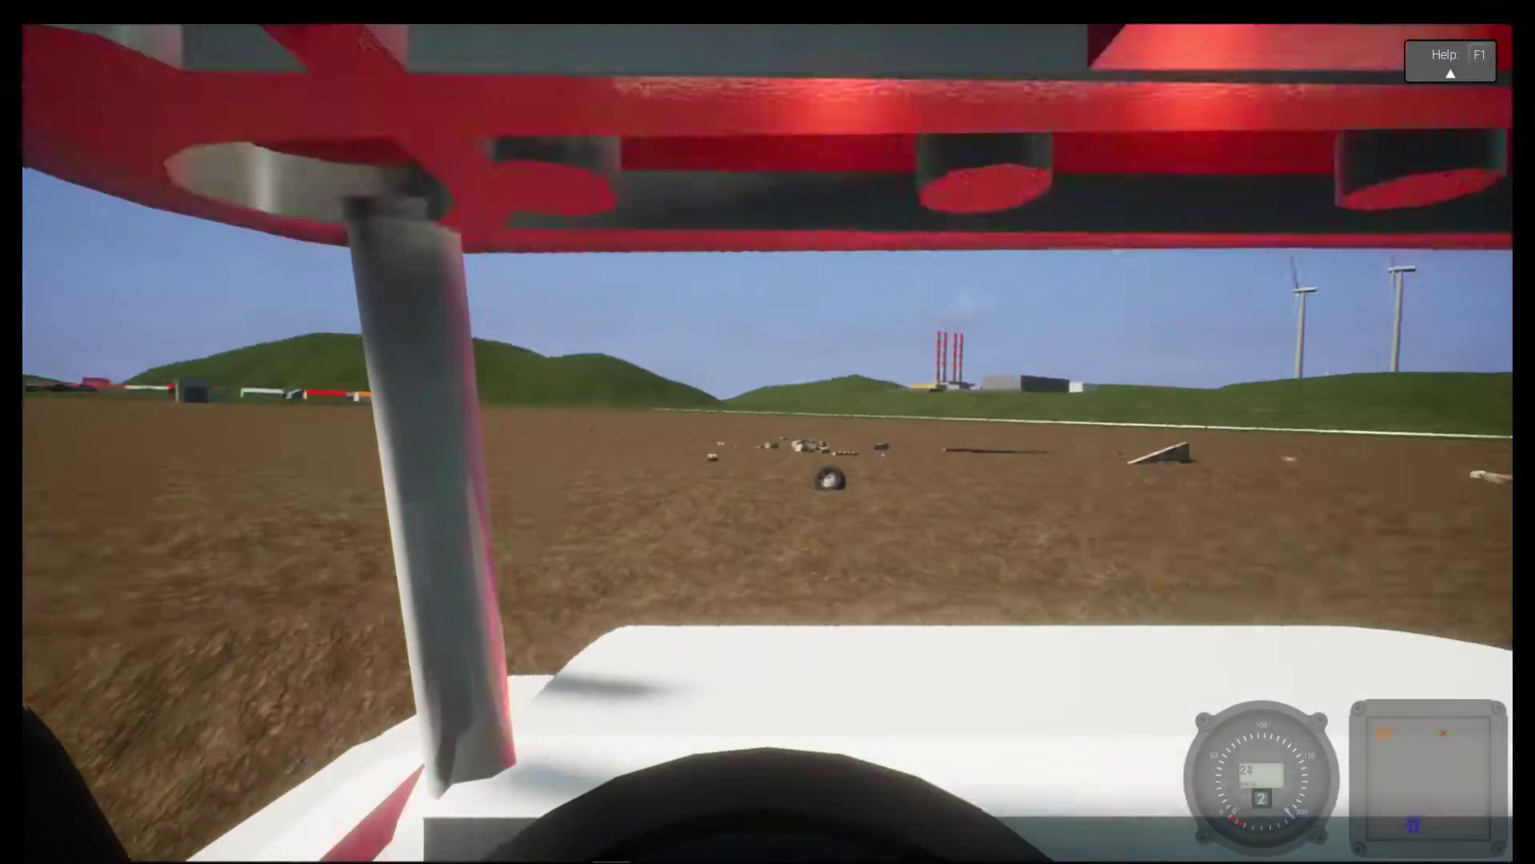
key(c)
key(s)
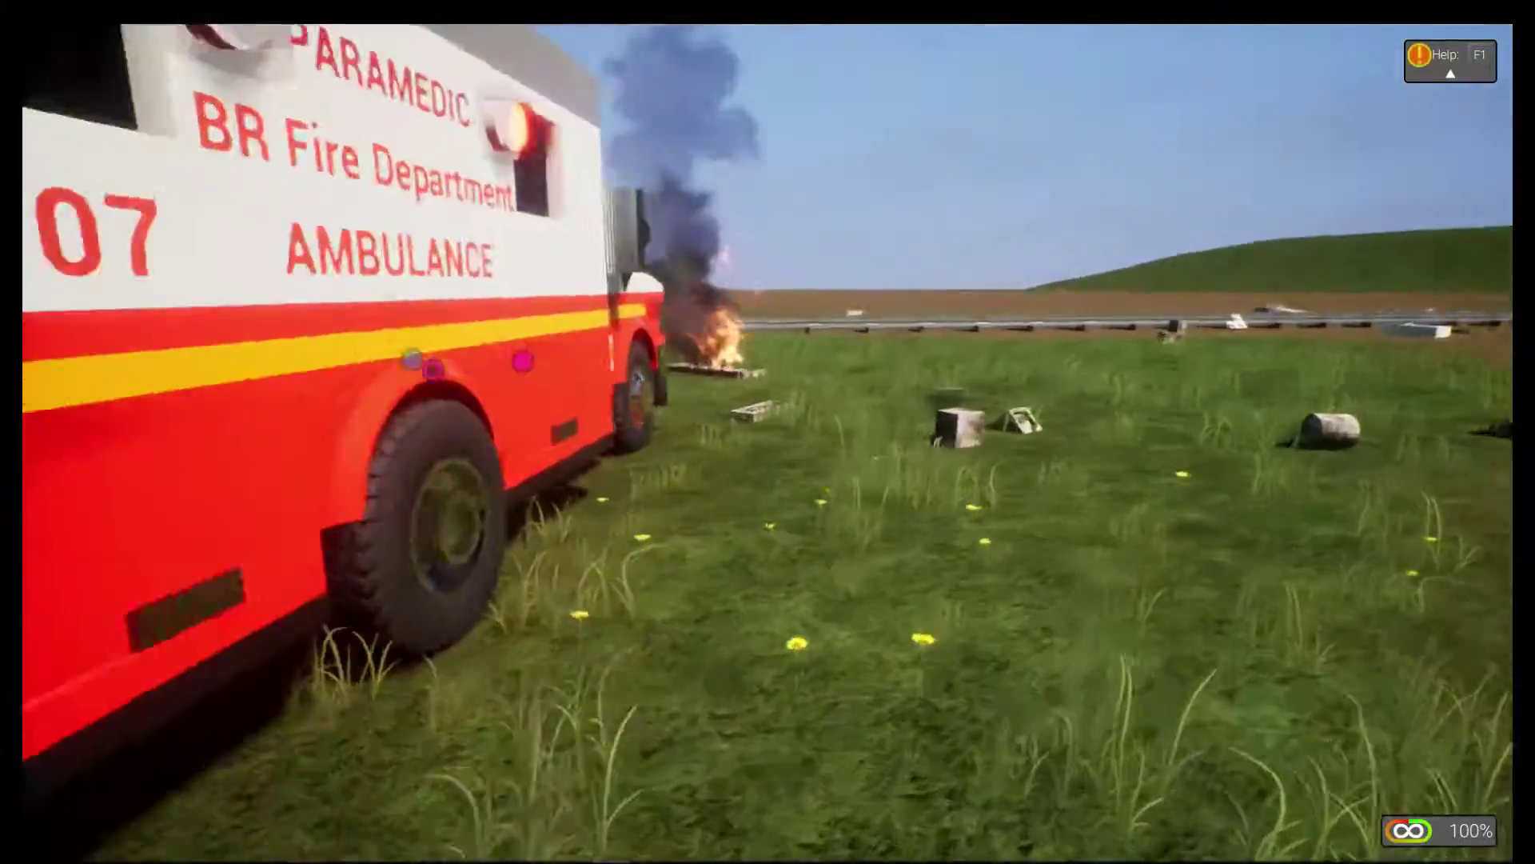
- Walk toward the burning debris and look around the aircraft wreckage
key(w)
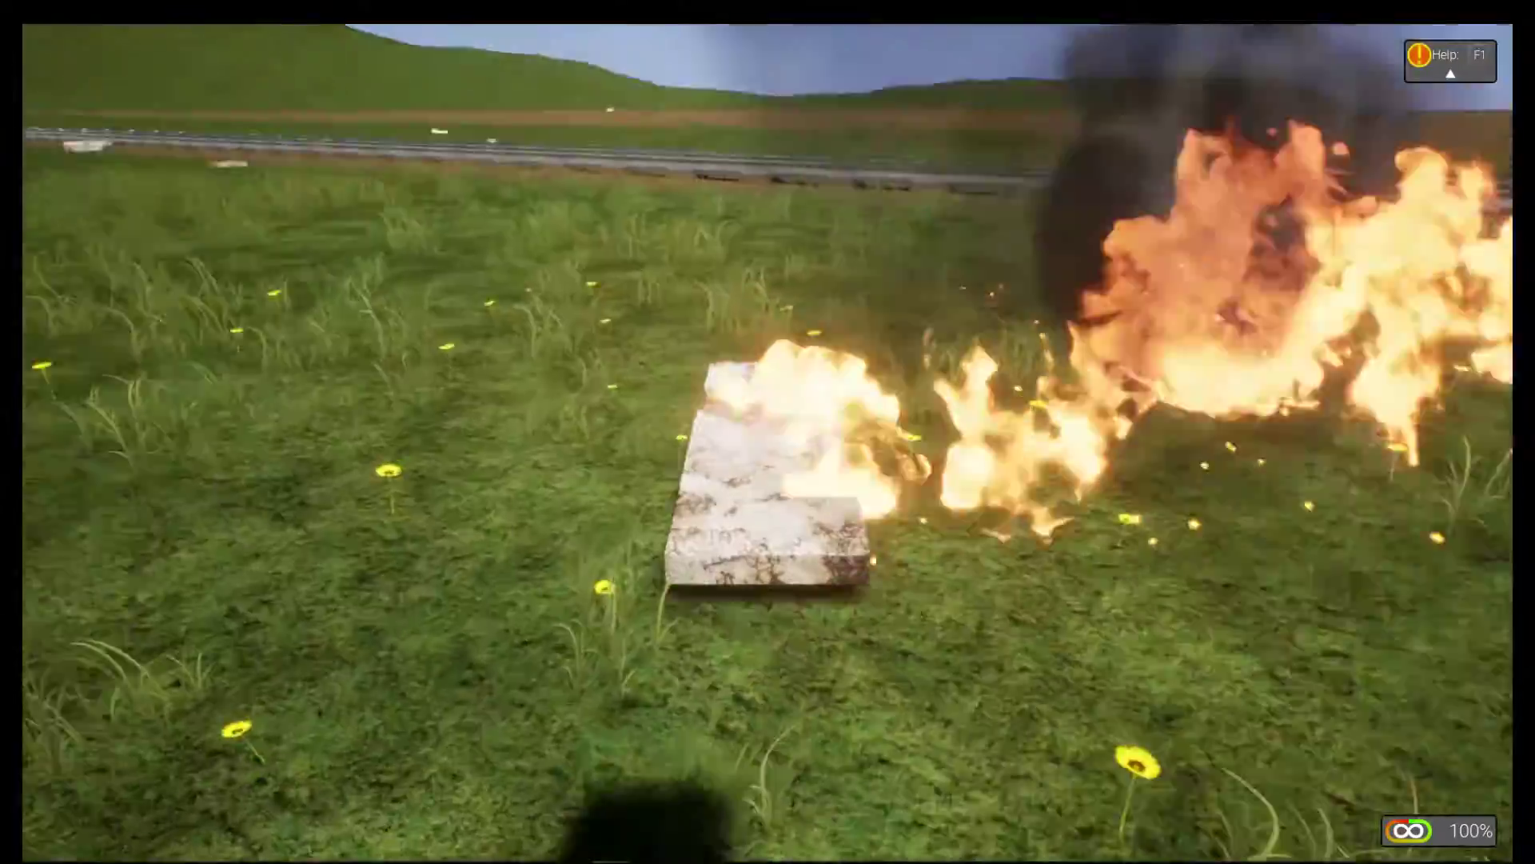
key(s)
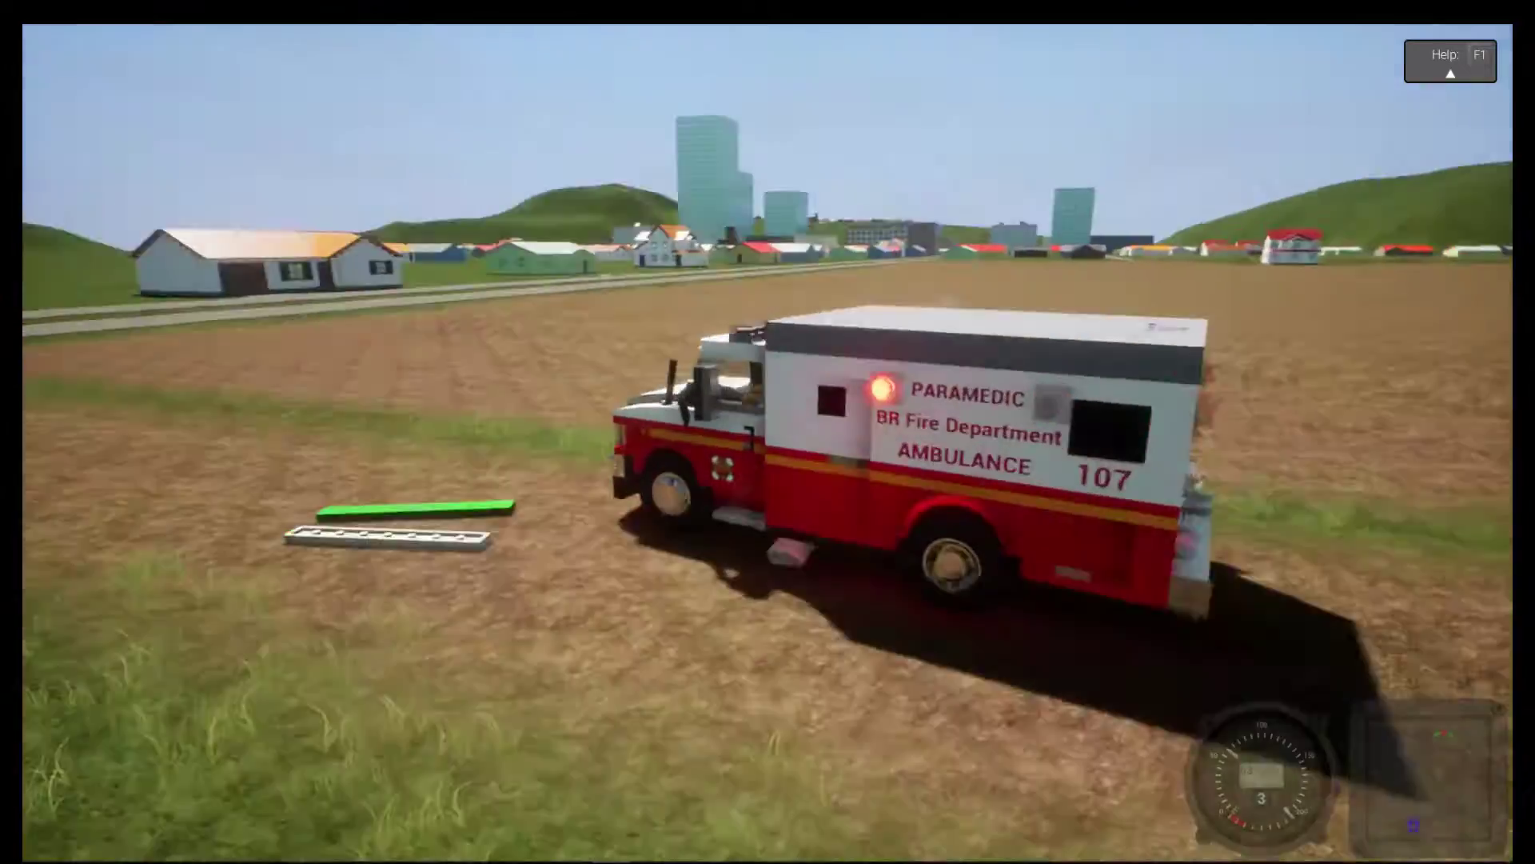
- Drive the ambulance onto the dirt road and along it past the gas station and white building
key(w)
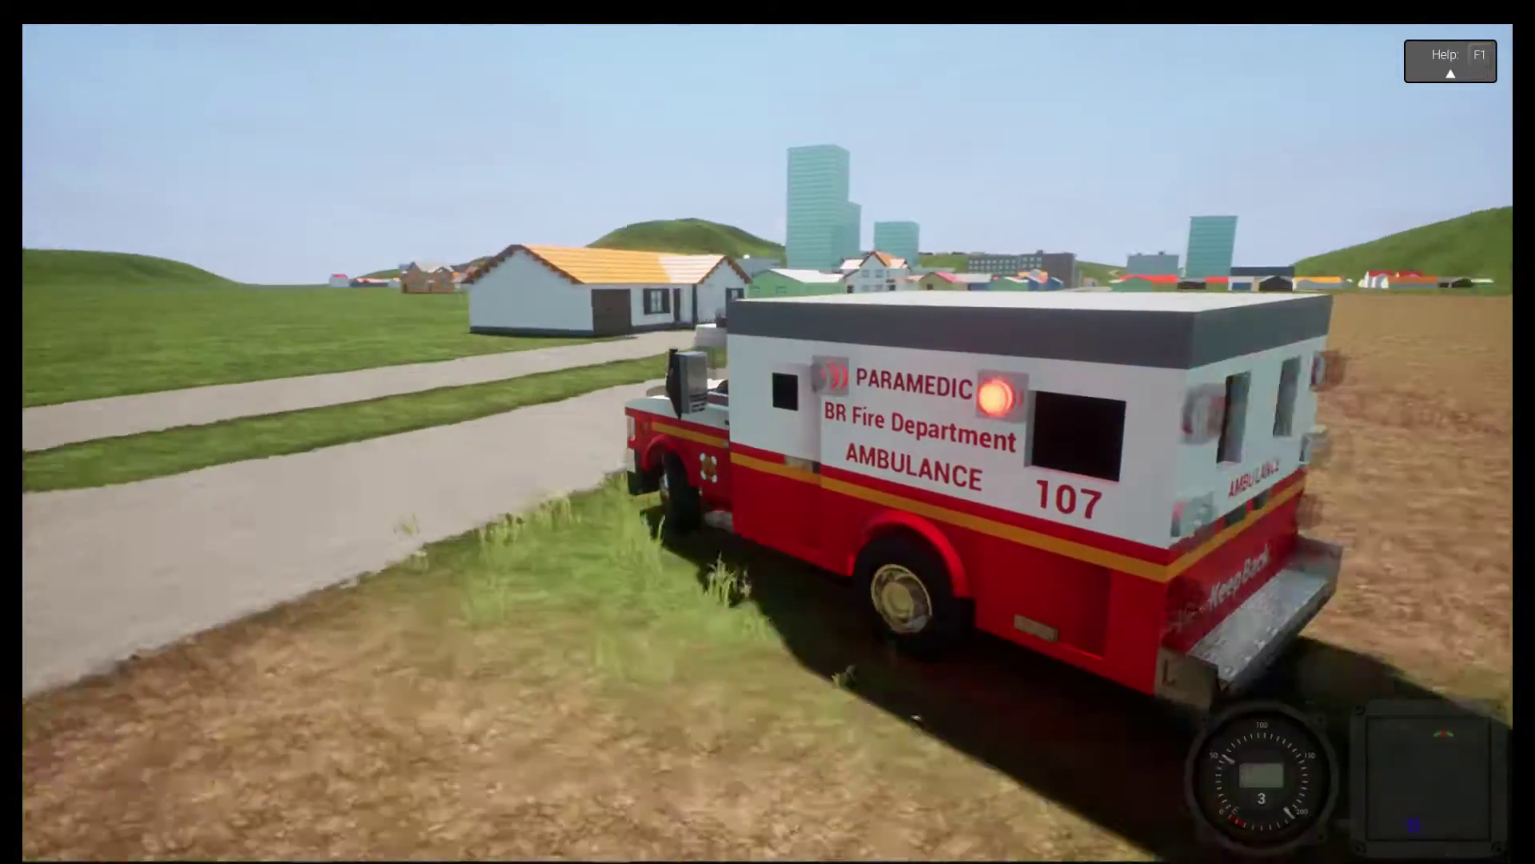
key(a)
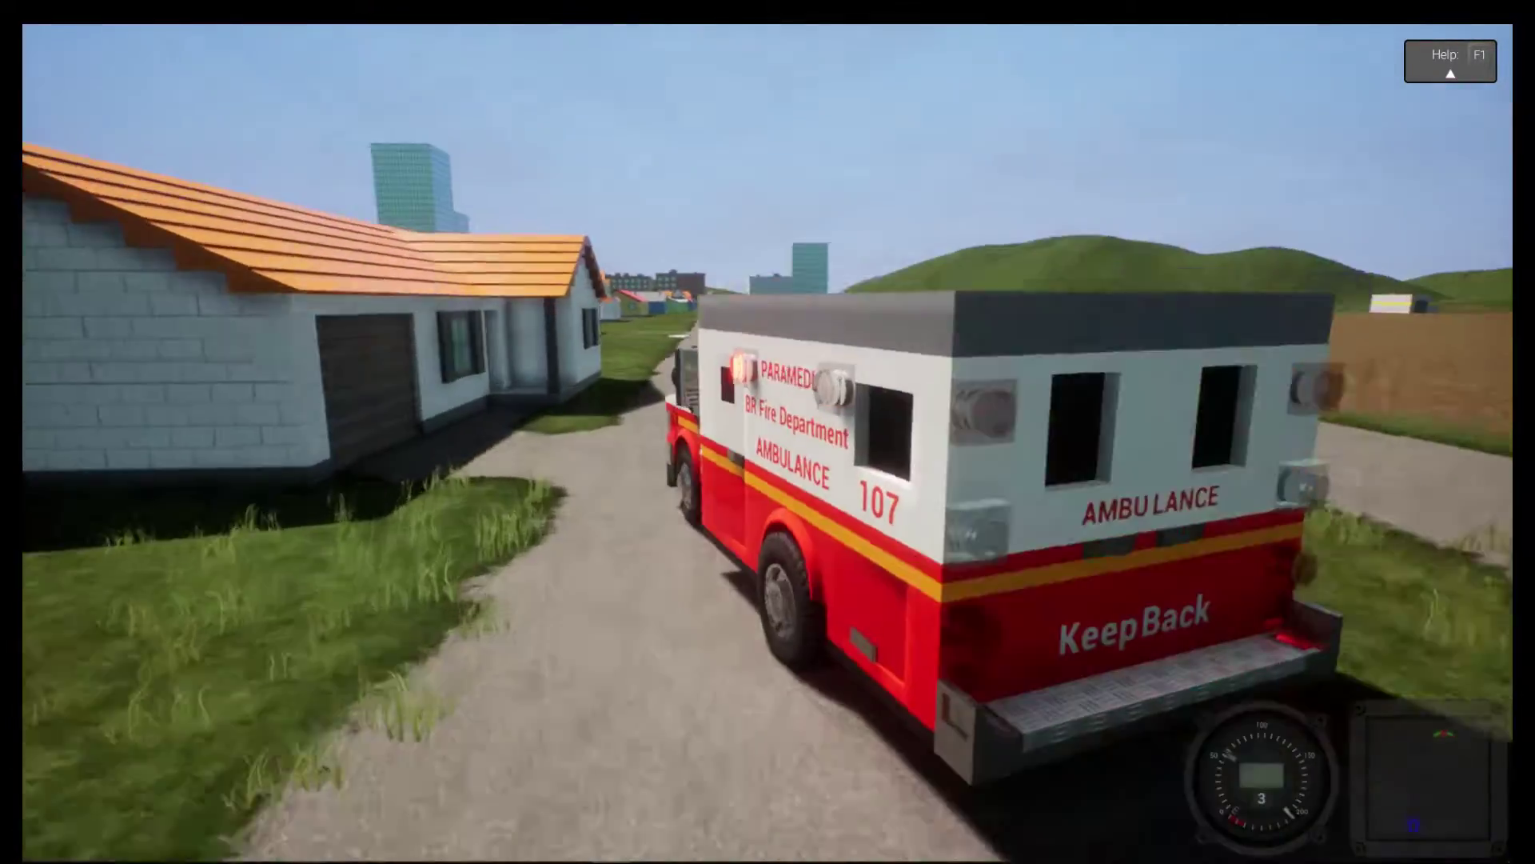
key(d)
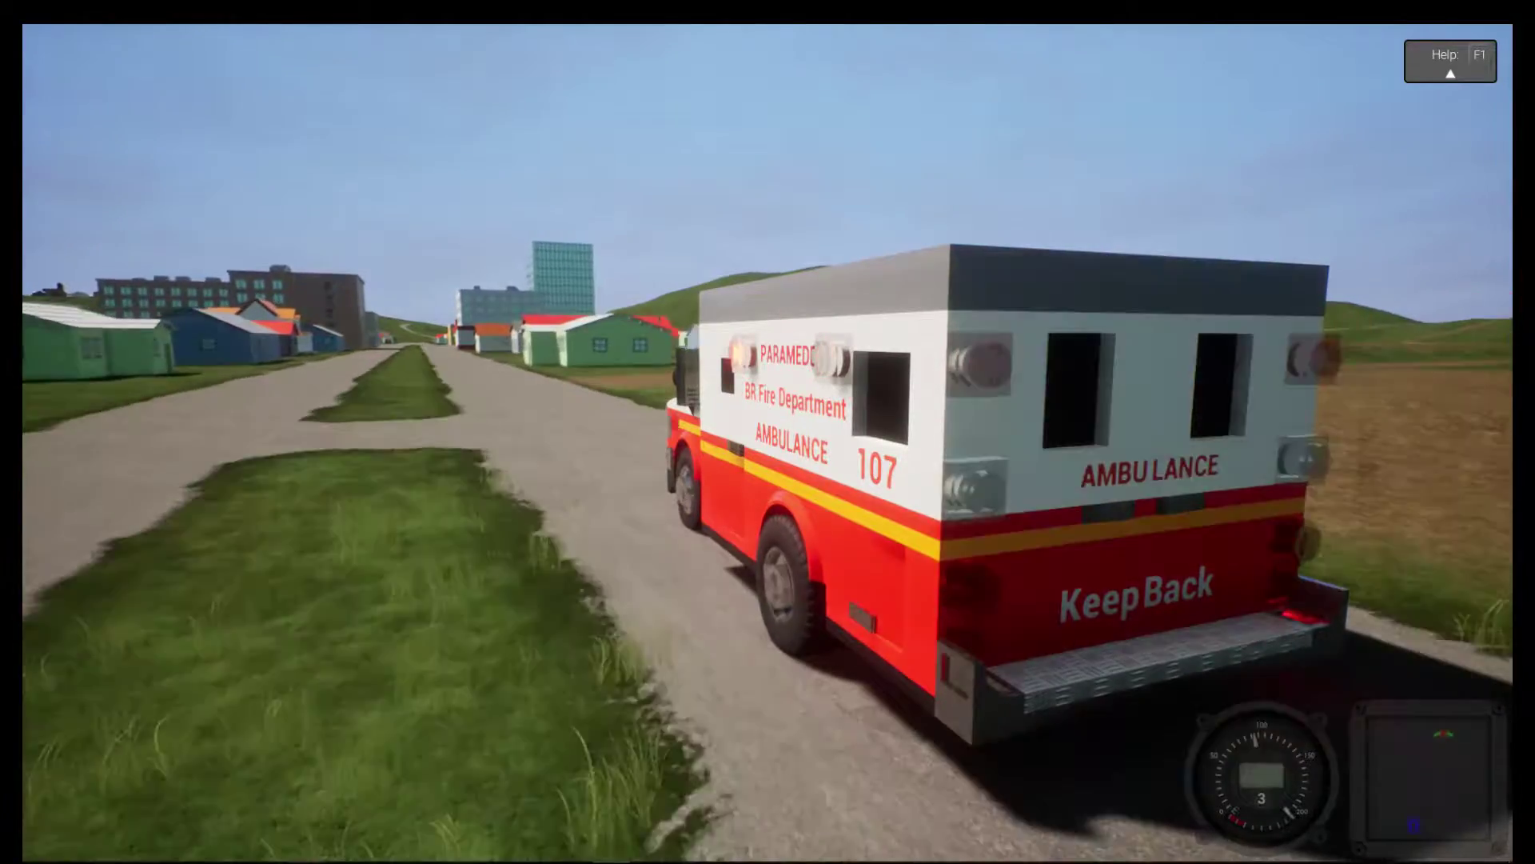
key(d)
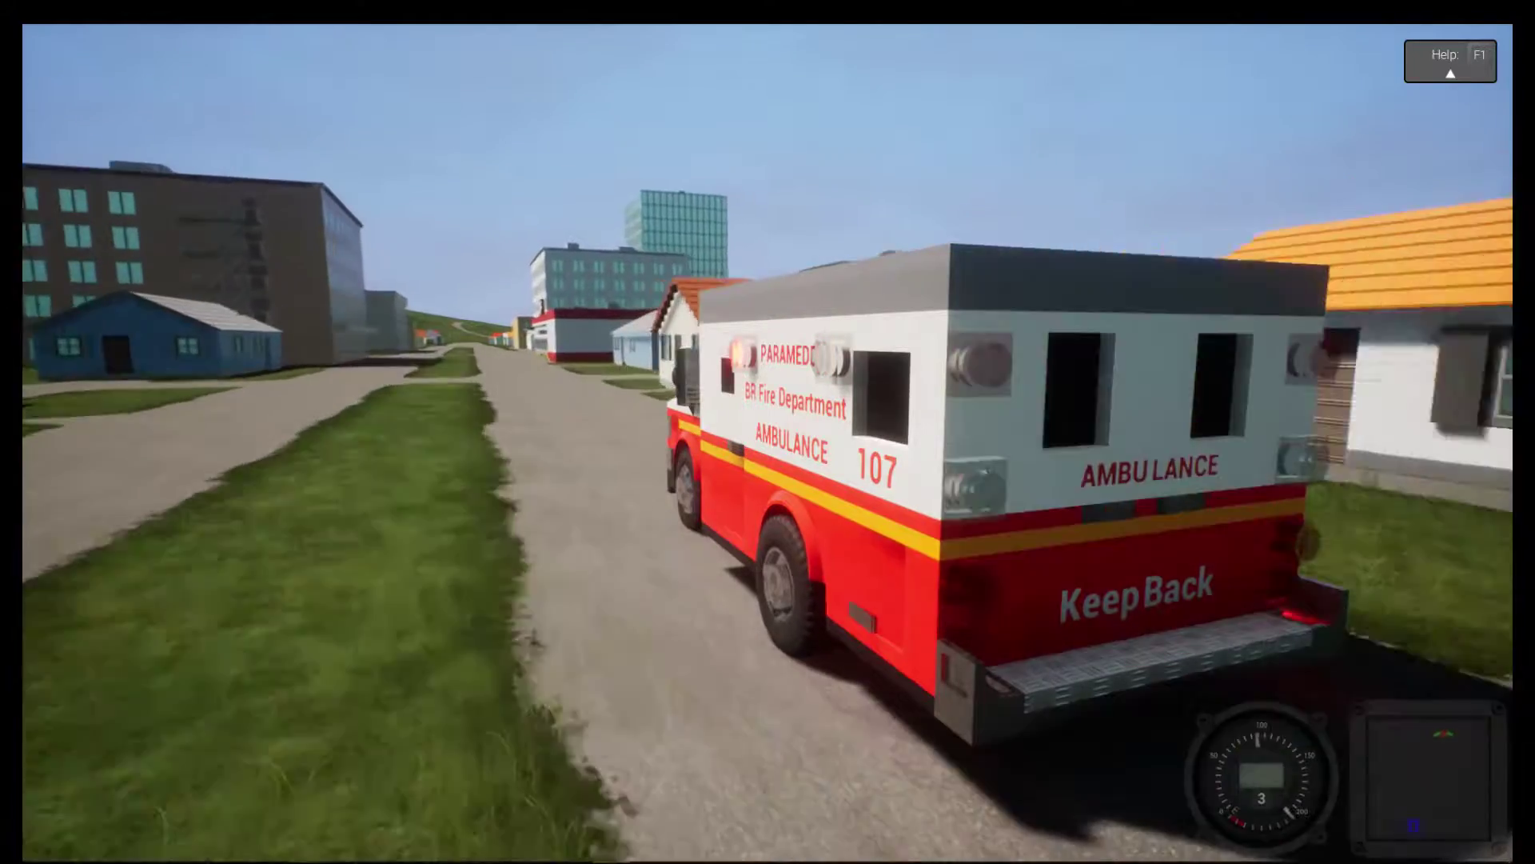
key(w)
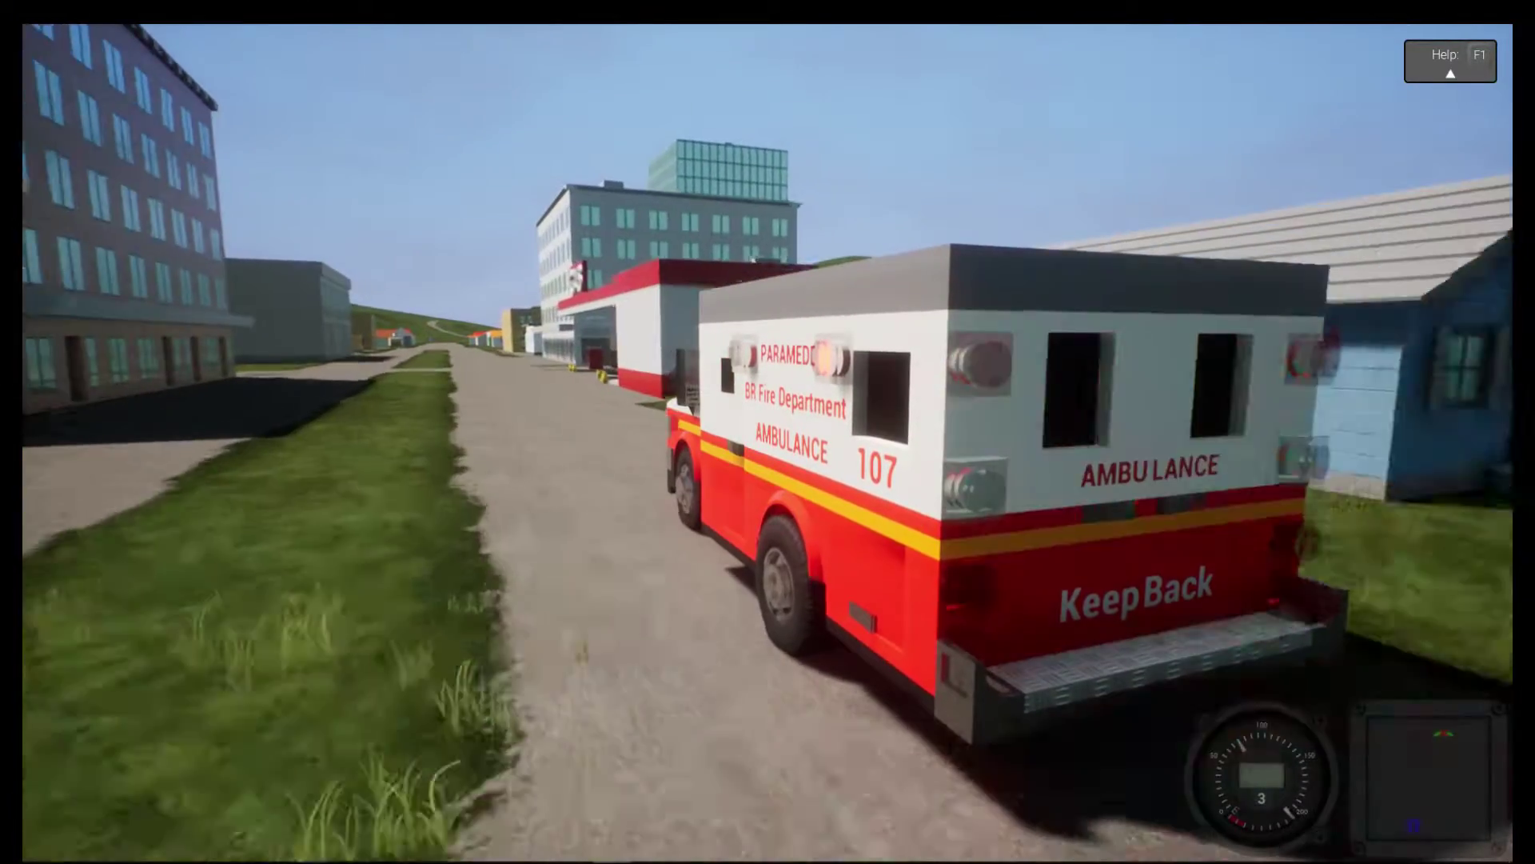
key(w)
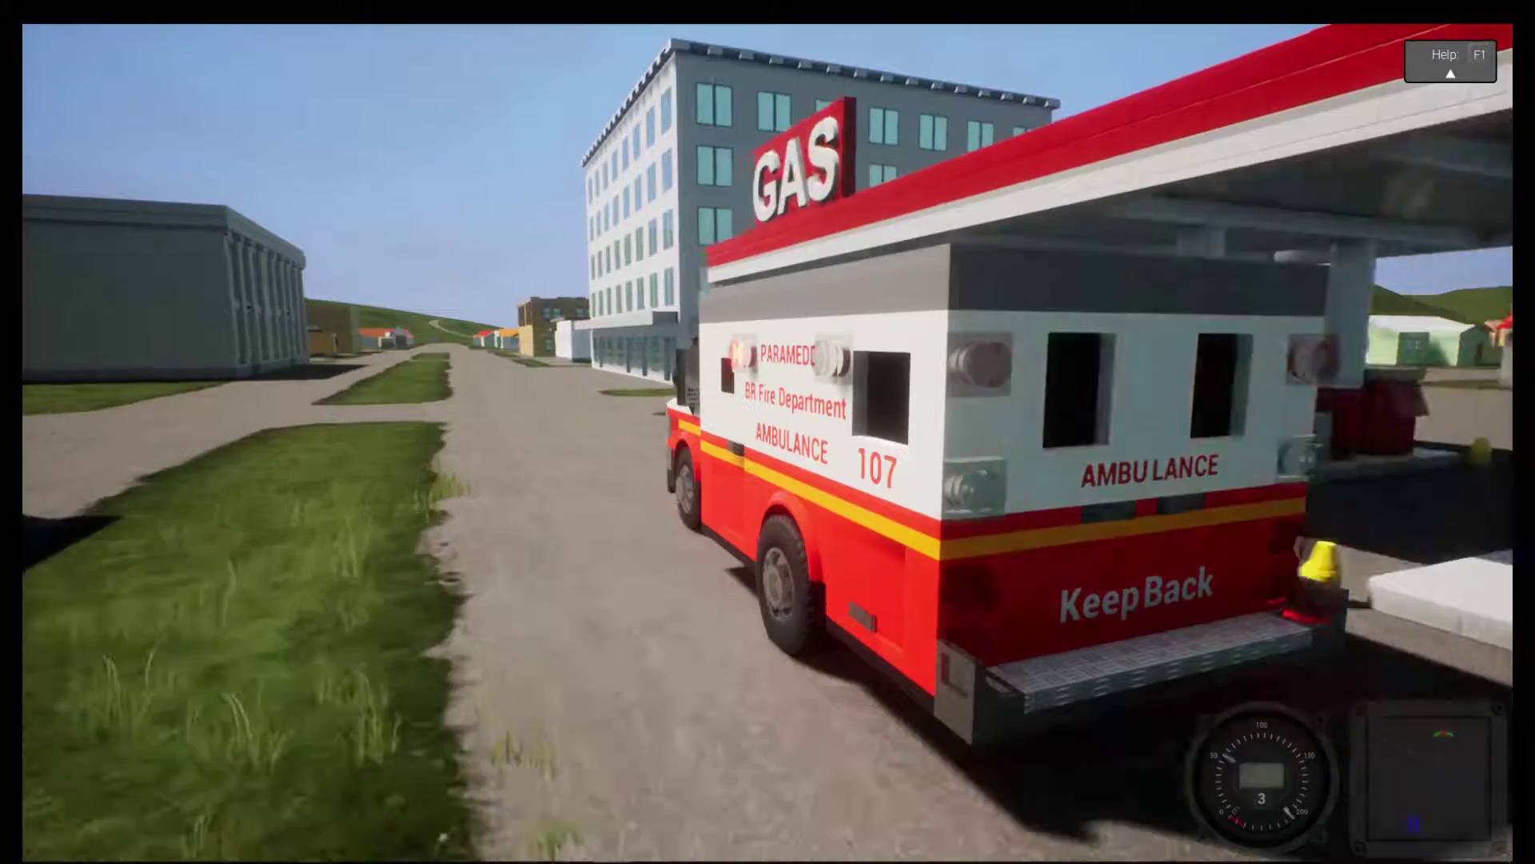
key(w)
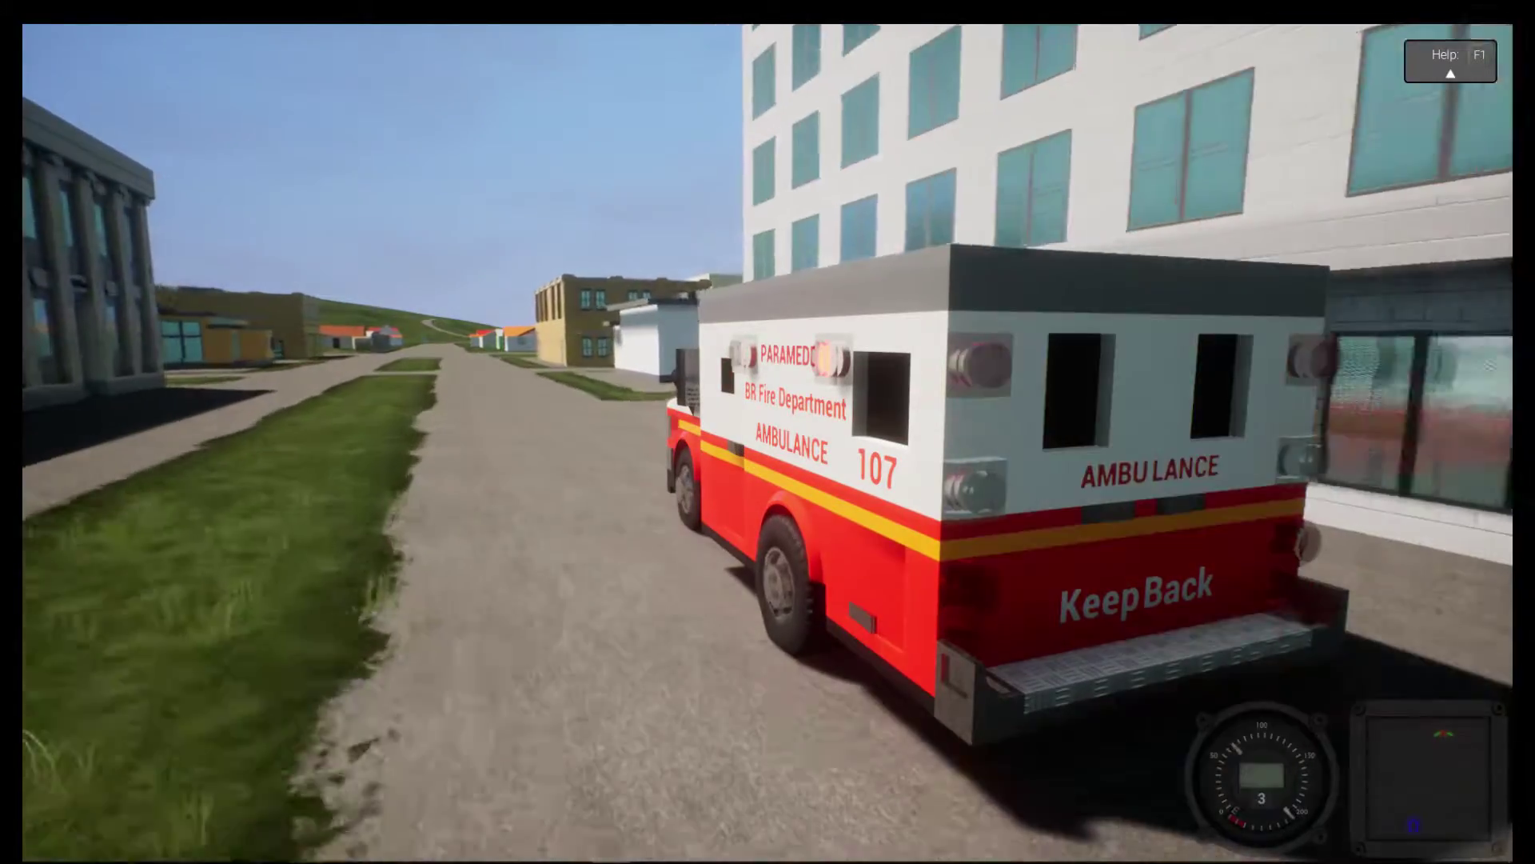
key(w)
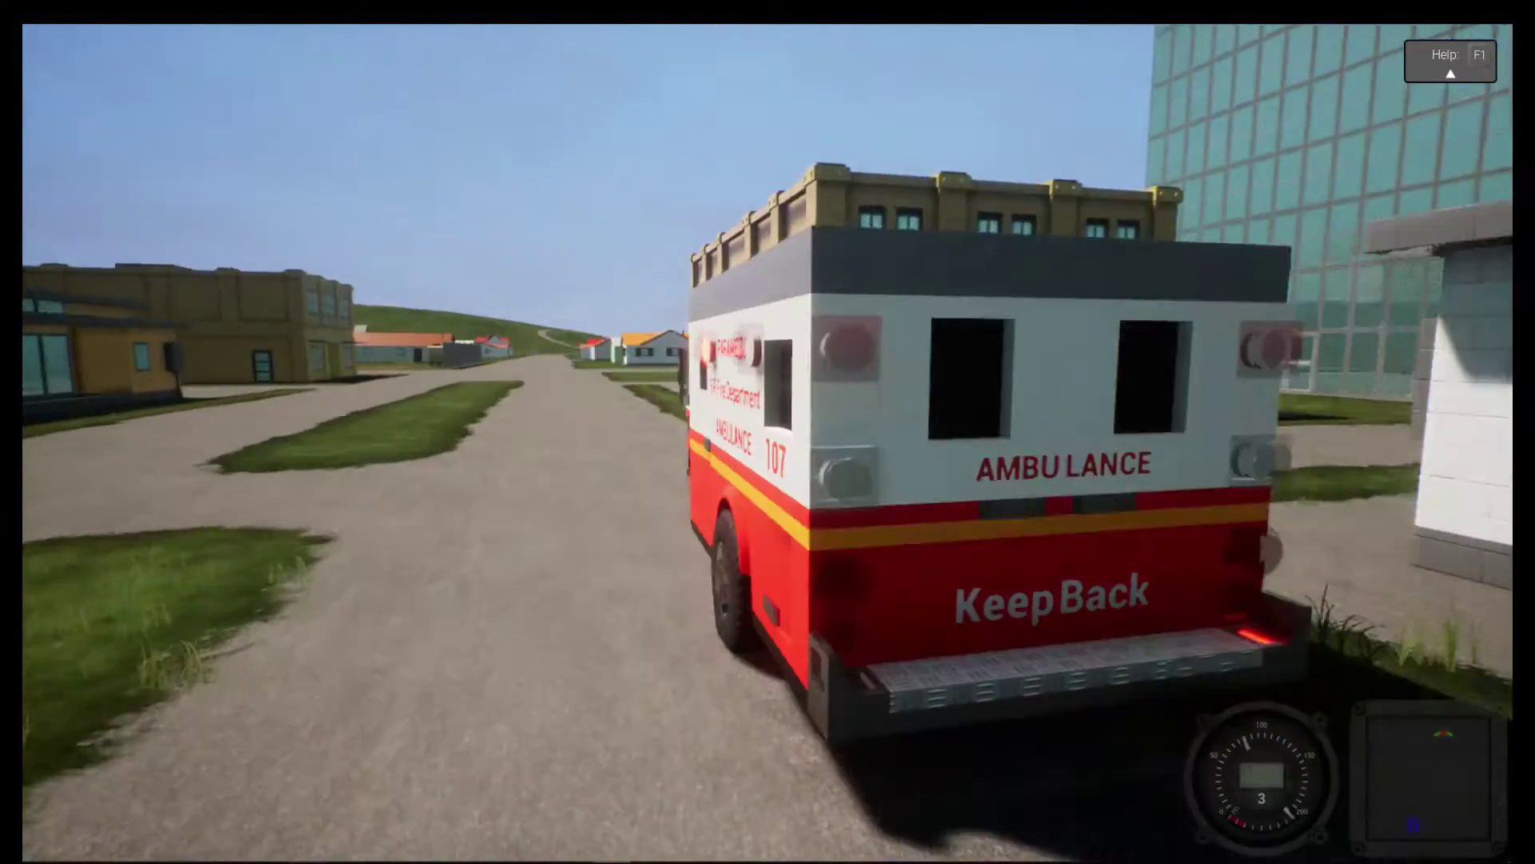
key(w)
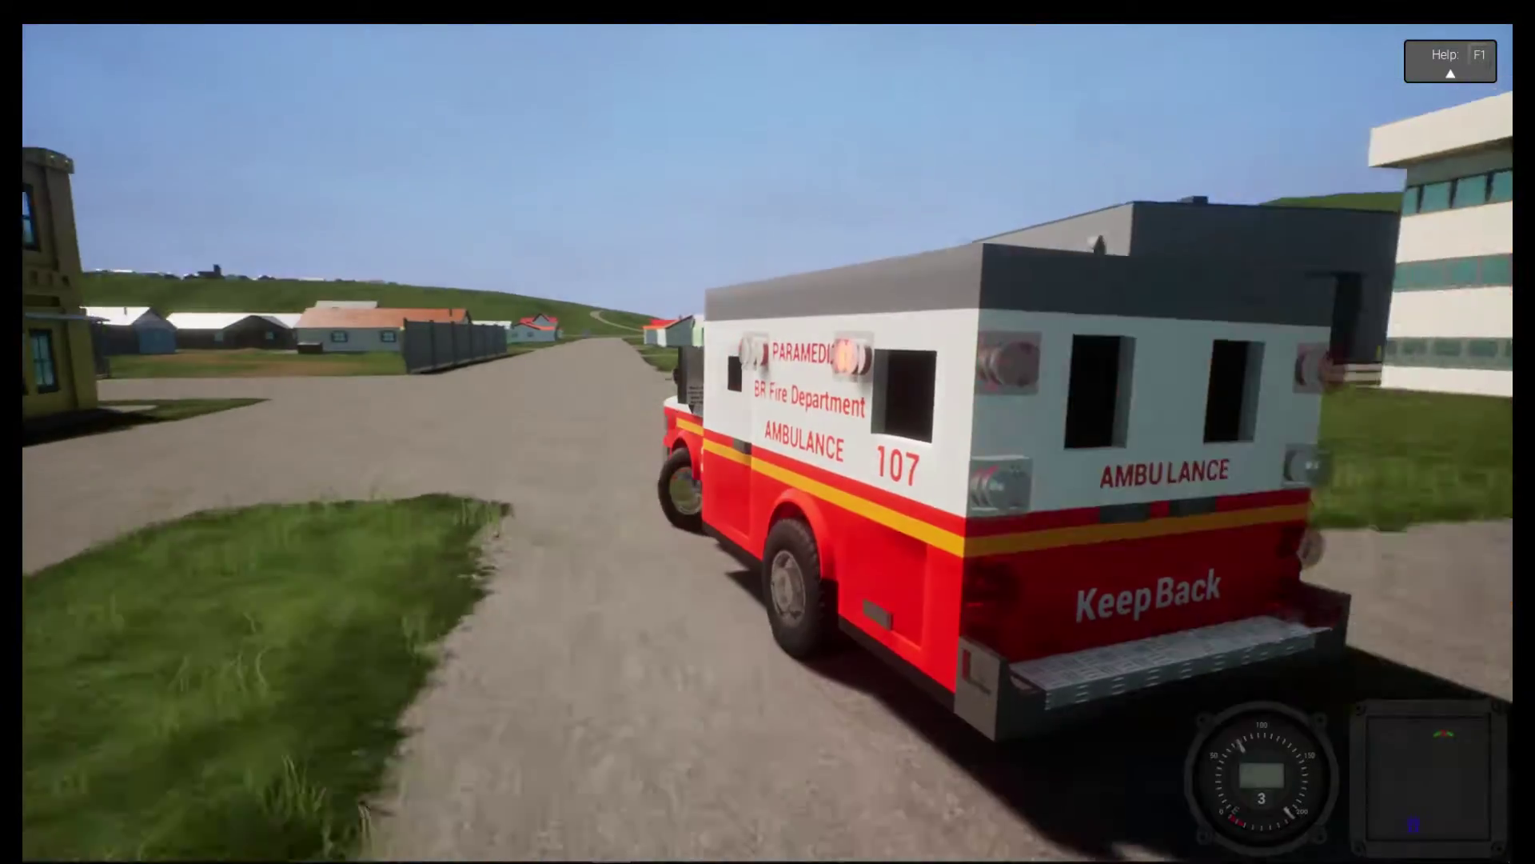
- Turn left toward the houses and park in front of the white building against the chain-link fence
key(a)
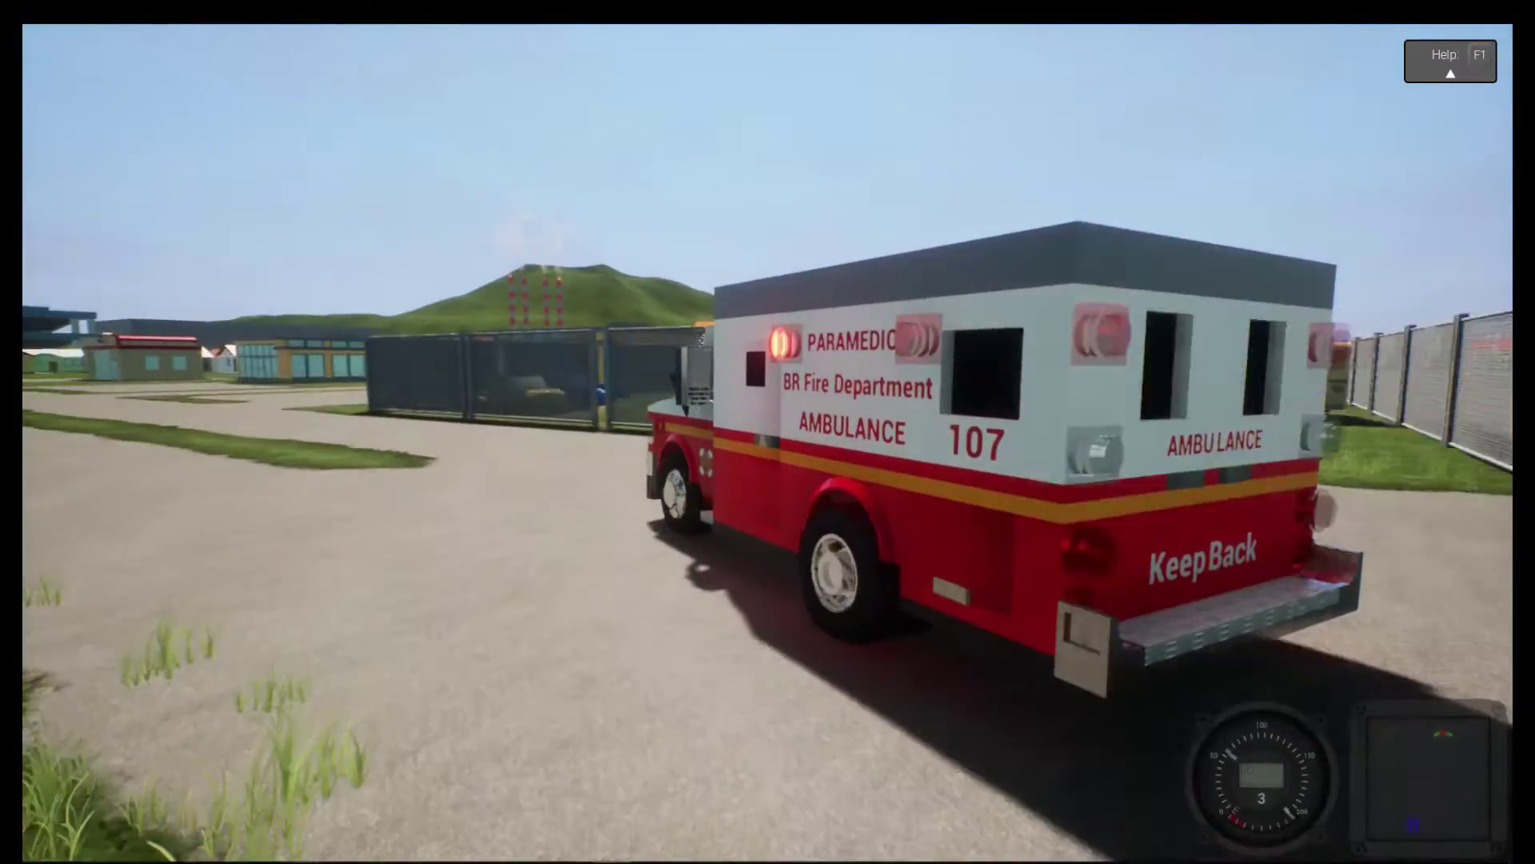
key(a)
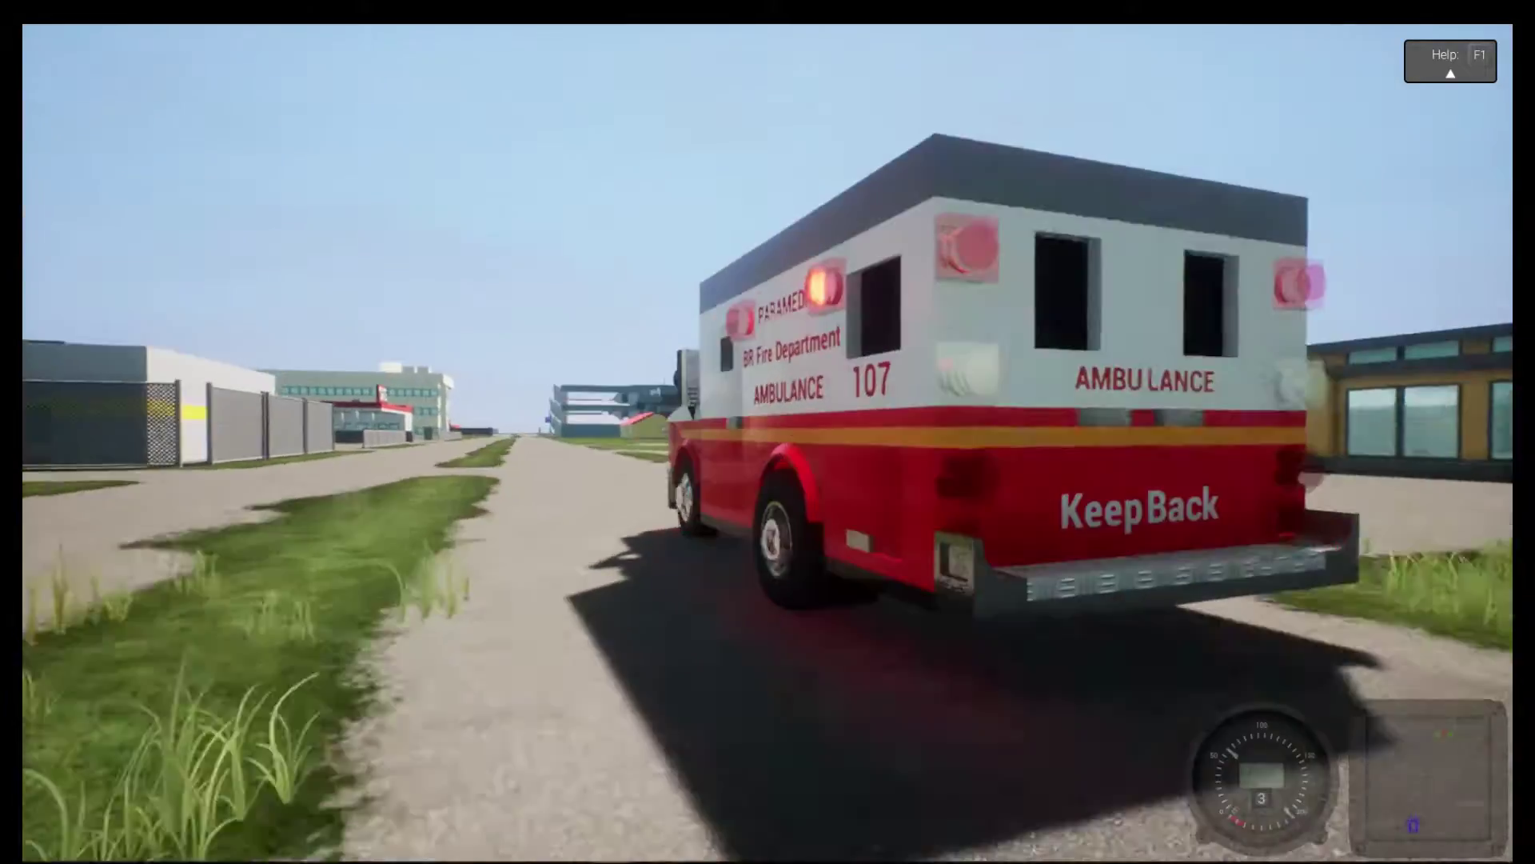
key(w)
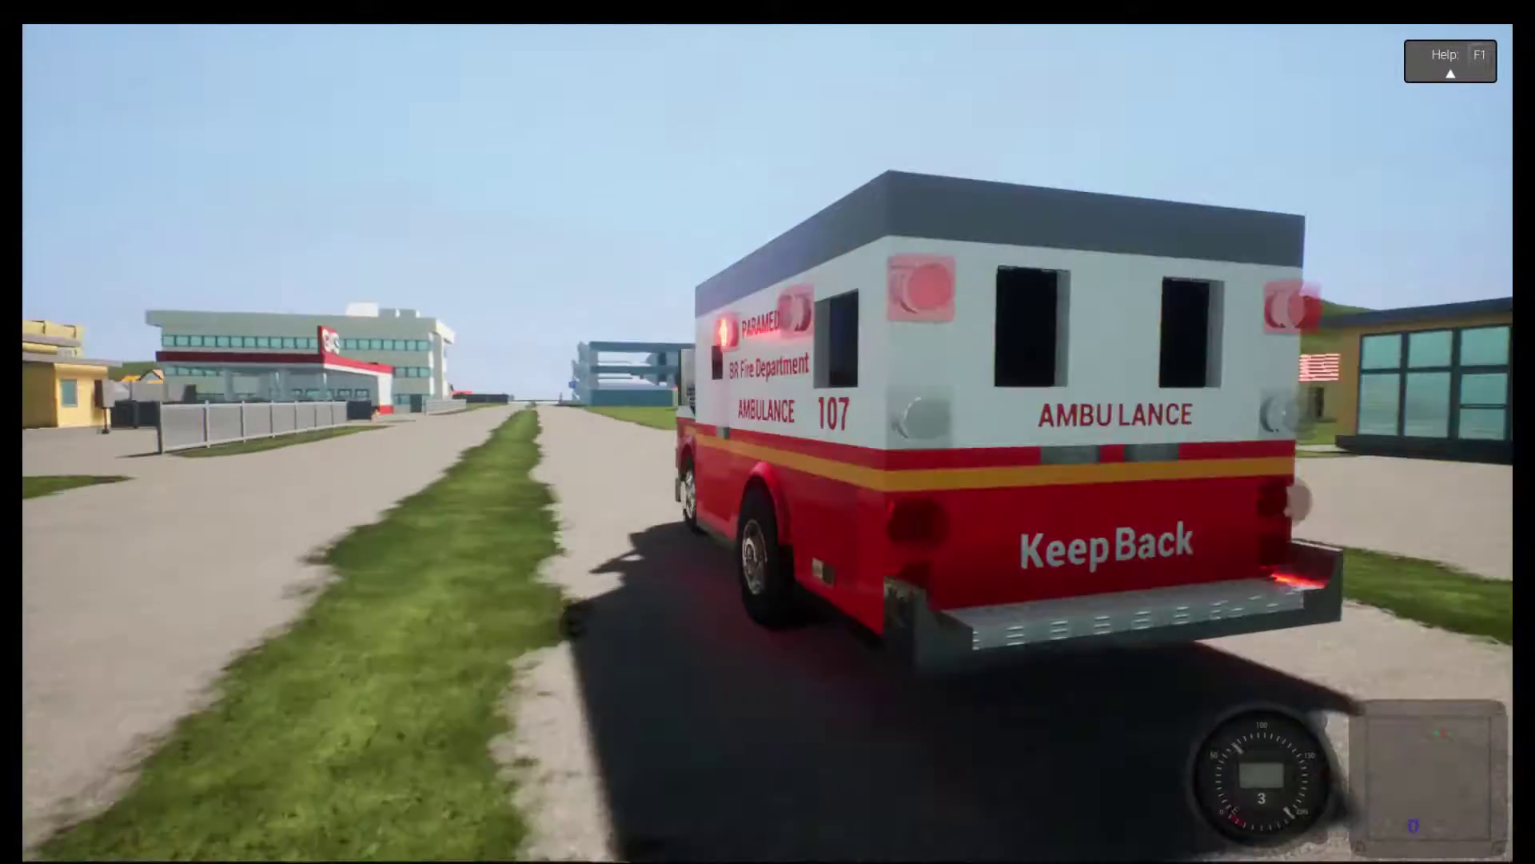
key(w)
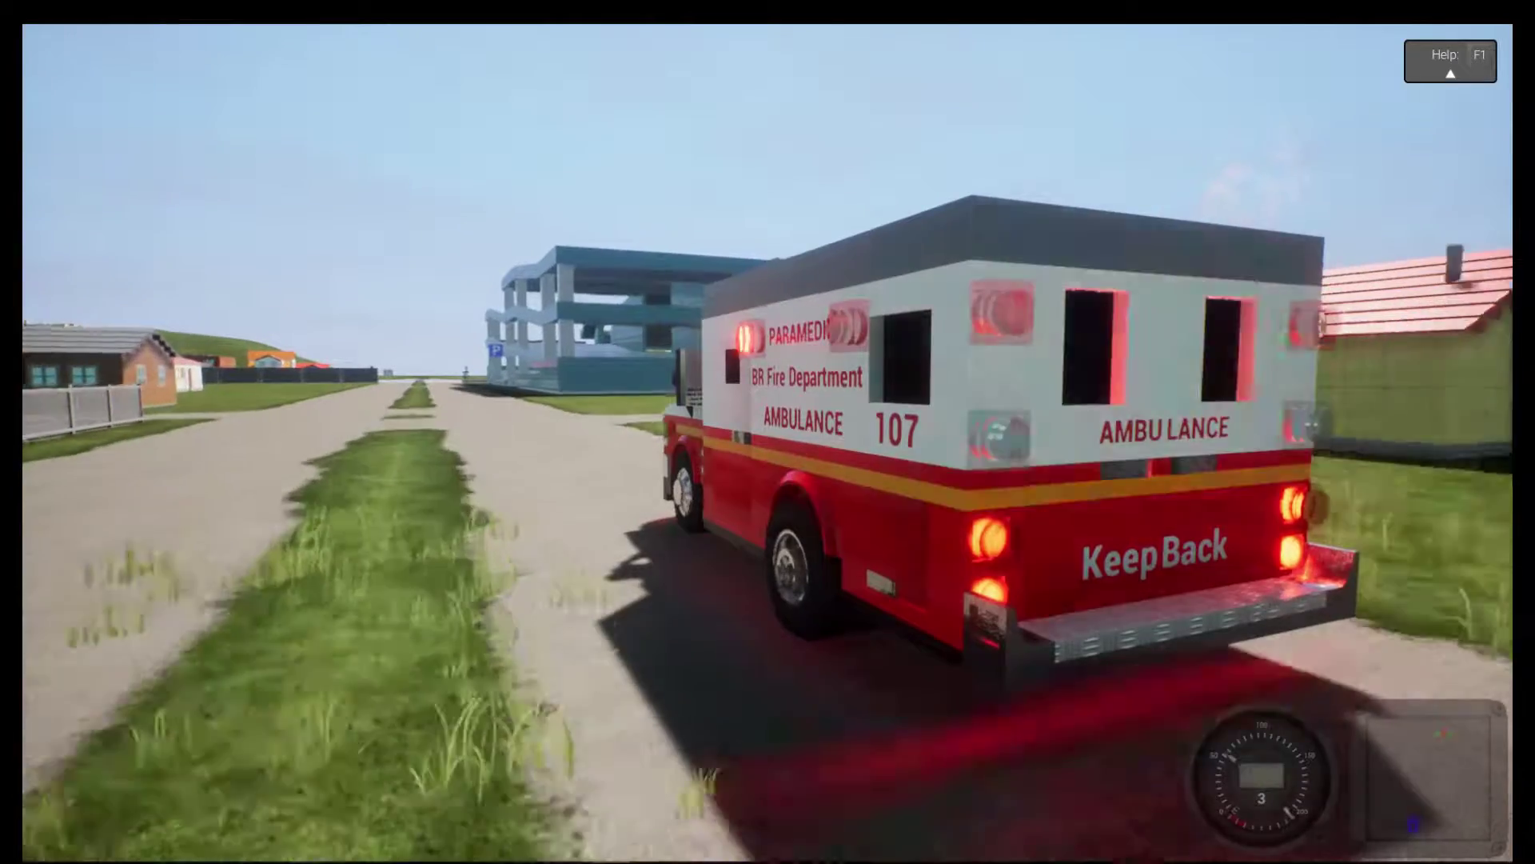
key(a)
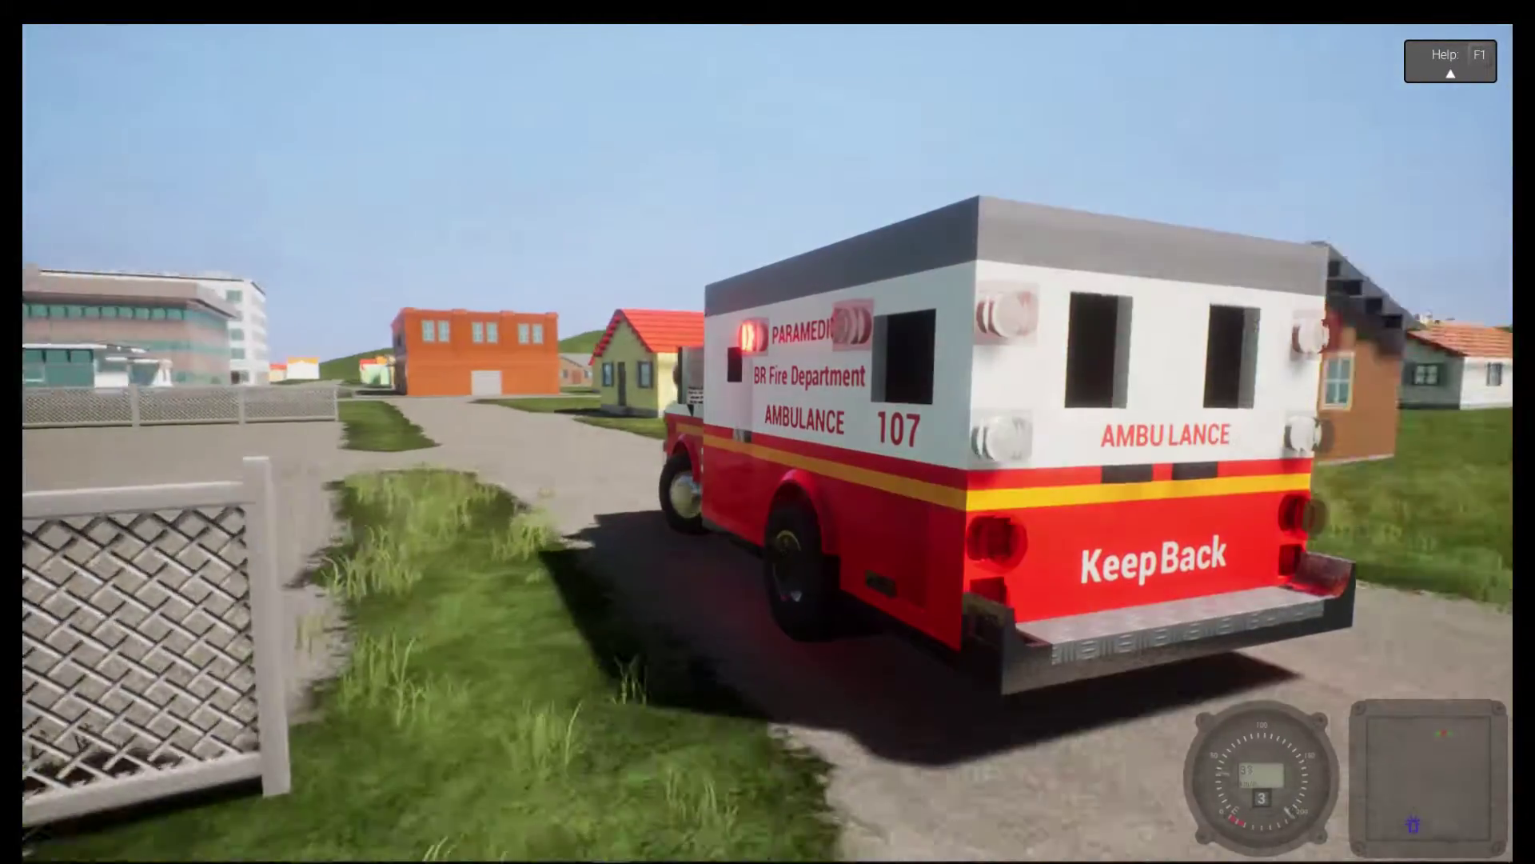
key(a)
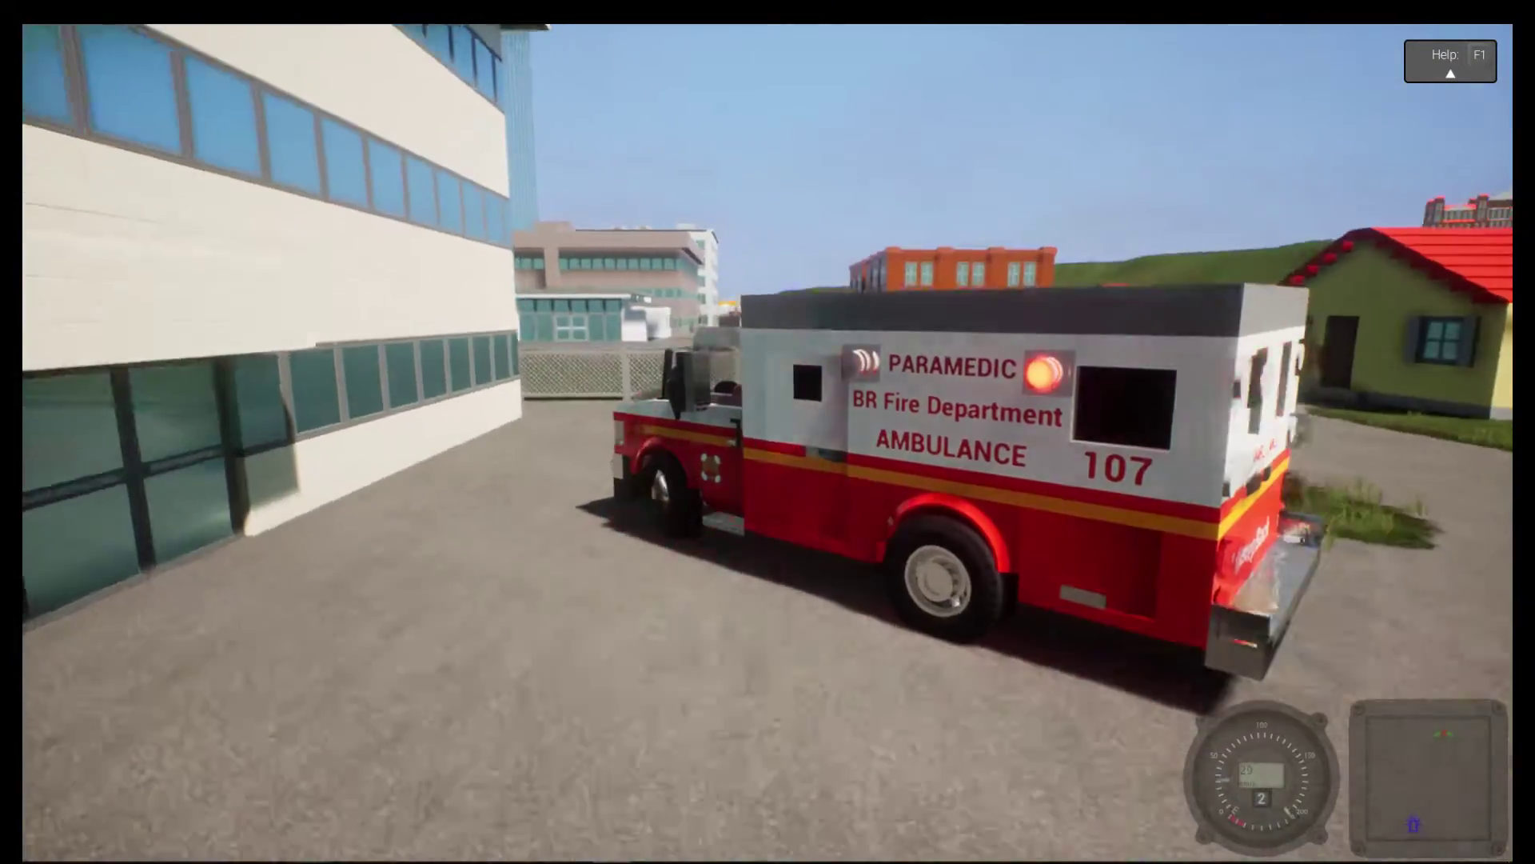
key(d)
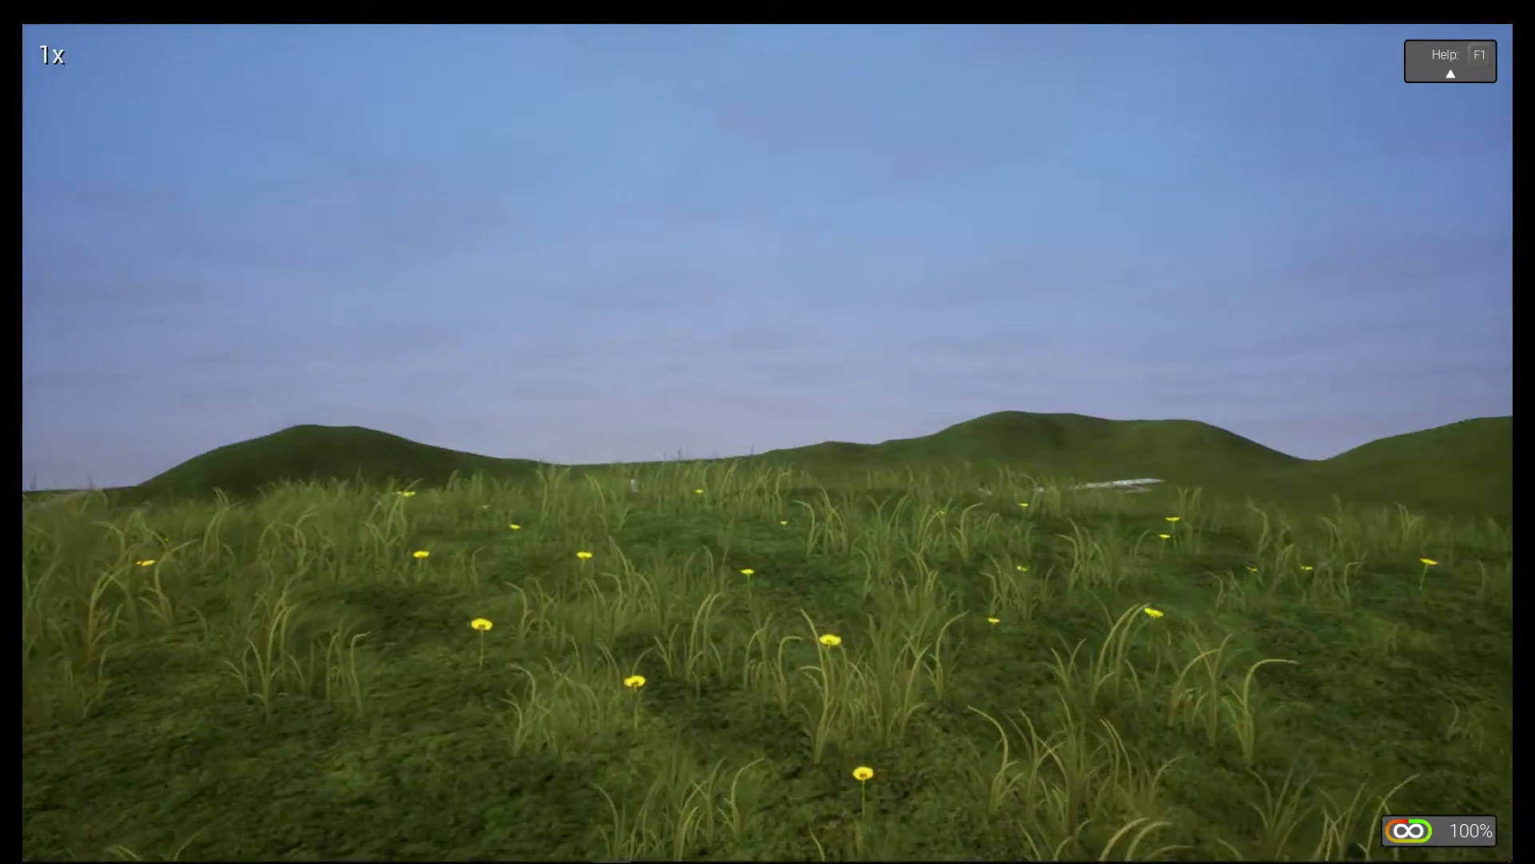
- Pick Civilians from the pause menu, then walk the character across the grassy hilltop
key(Escape)
click(884, 465)
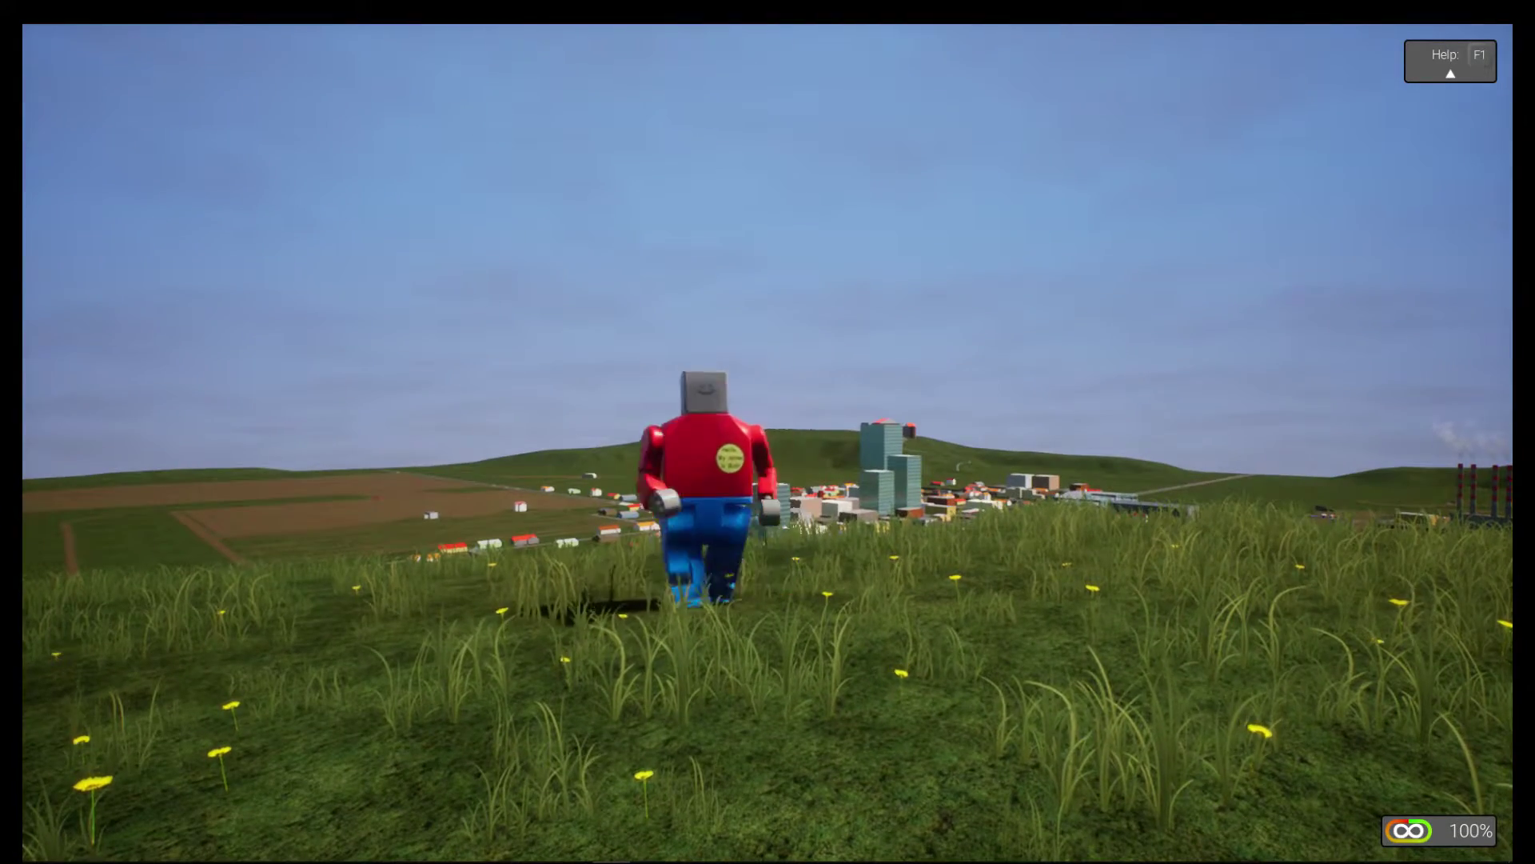
key(d)
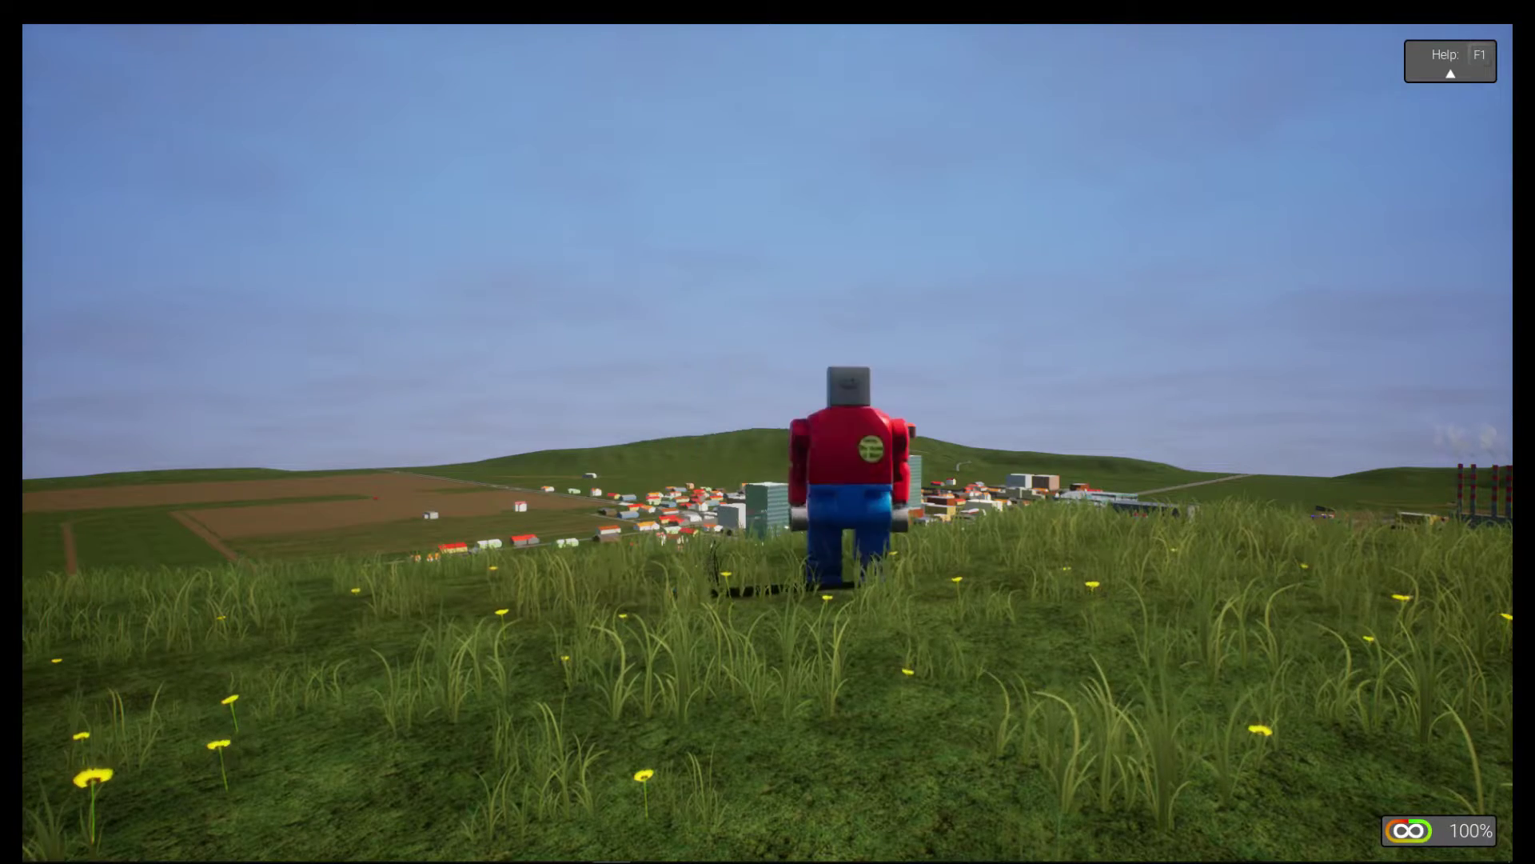